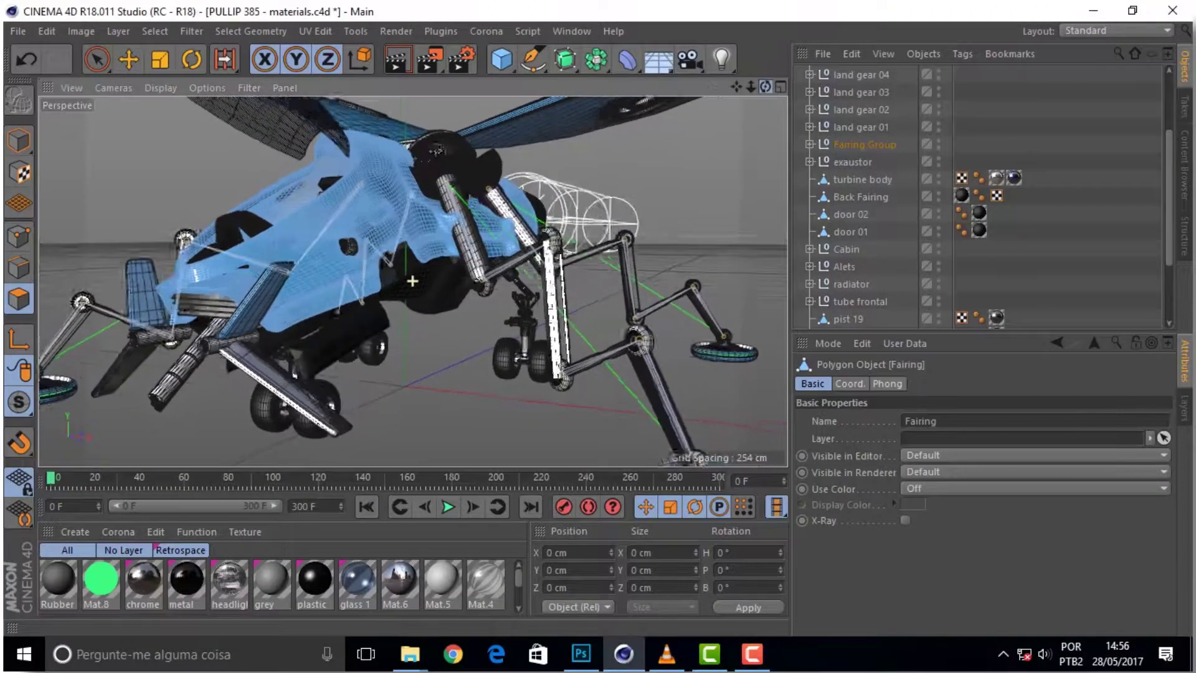
Show the materials.c4d spaceship scene with its blue fairing in the perspective viewport.
drag(765, 86, 766, 86)
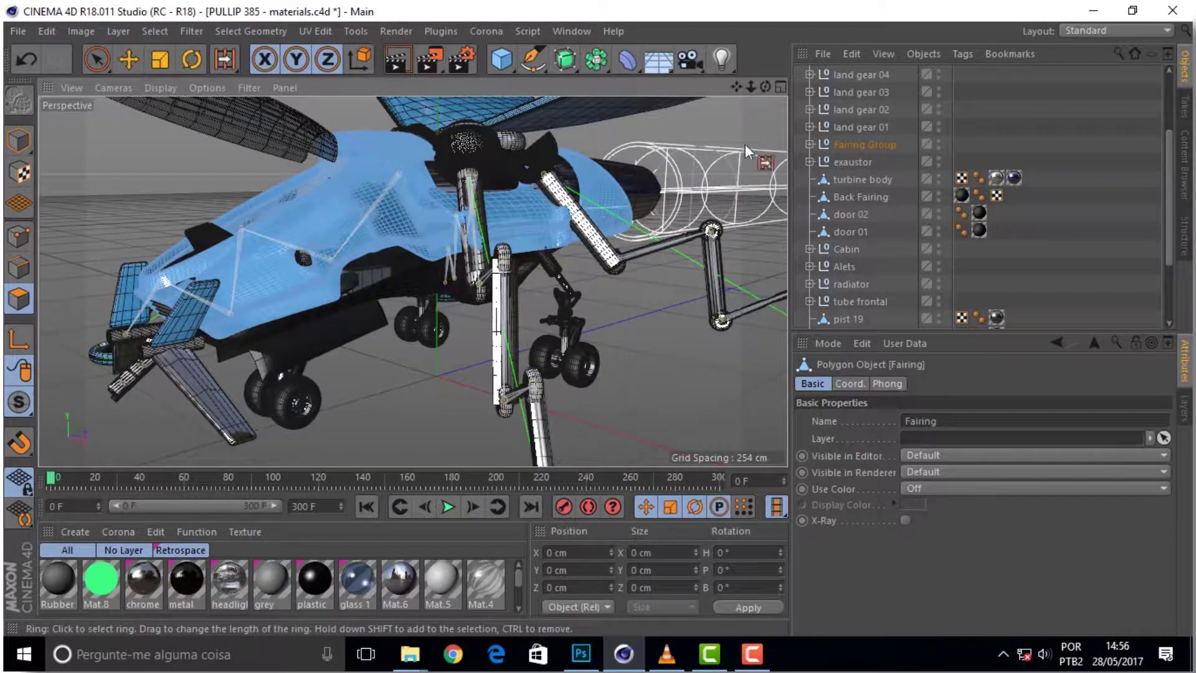
Frame the ship in the viewport and expand Fairing Group in the Object Manager.
mouse_move(736, 87)
mouse_down()
mouse_move(731, 102)
mouse_move(741, 85)
mouse_up()
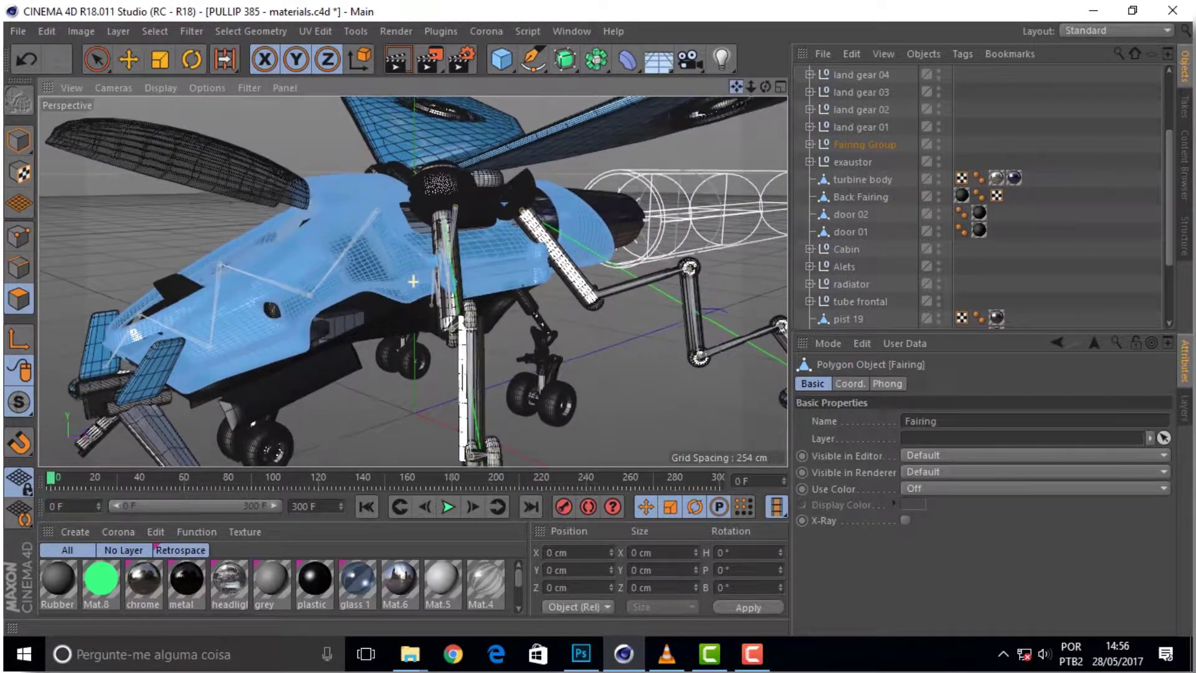
mouse_move(768, 89)
mouse_down()
mouse_move(716, 91)
mouse_move(742, 89)
mouse_up()
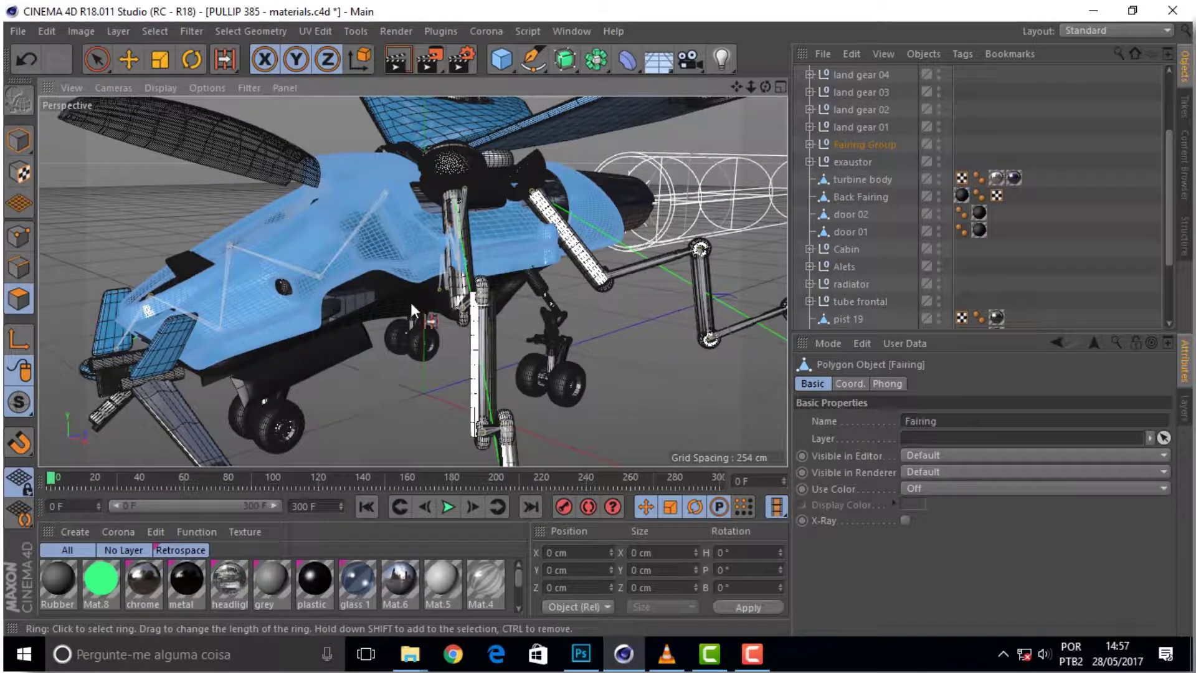
click(809, 144)
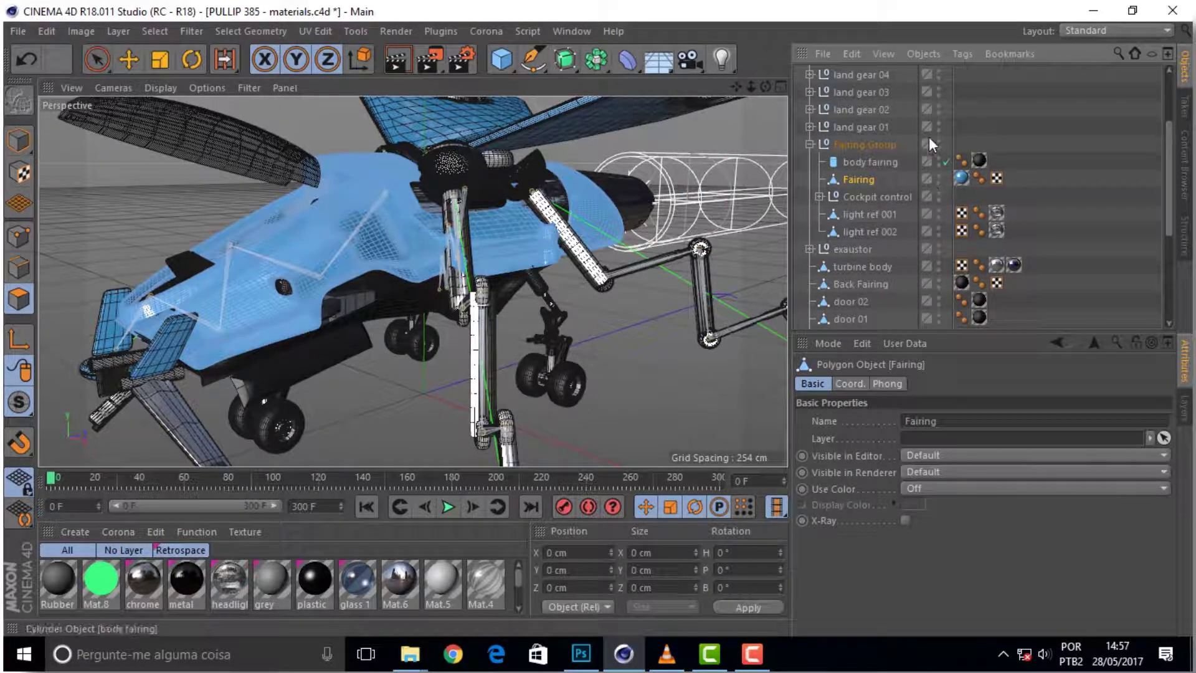
Scroll the object list to review body fairing, Fairing, Cockpit control and light refs.
drag(1172, 173, 1176, 113)
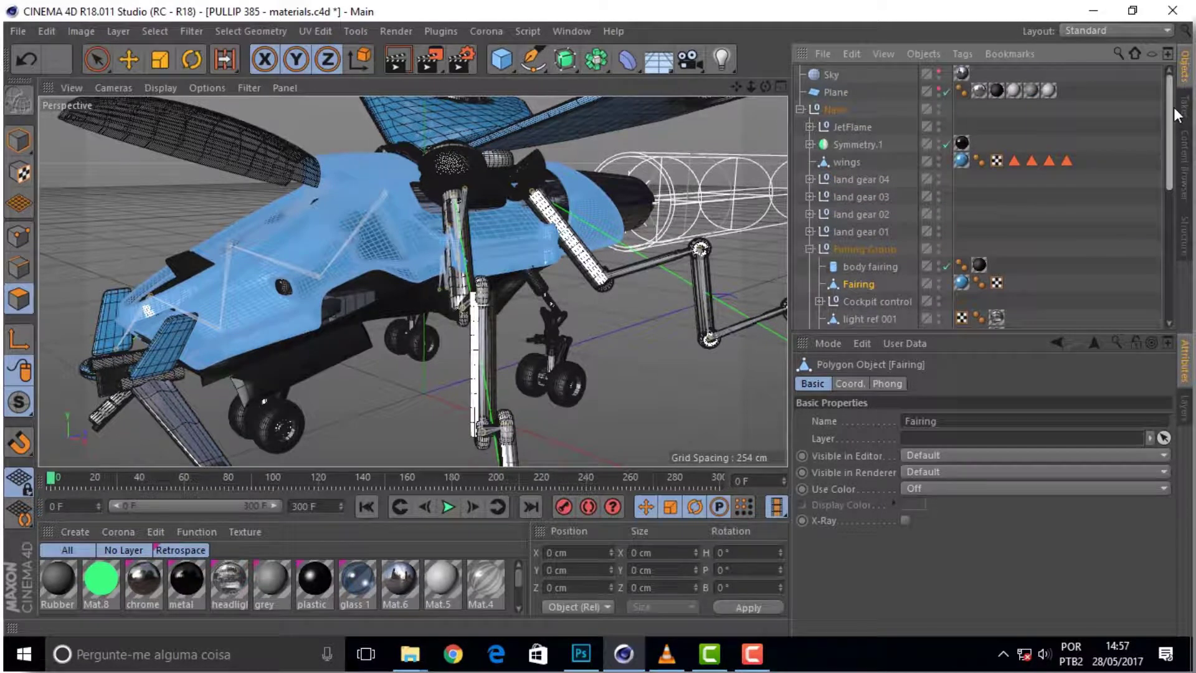
mouse_move(1176, 113)
mouse_down()
mouse_move(1171, 271)
mouse_move(1167, 64)
mouse_up()
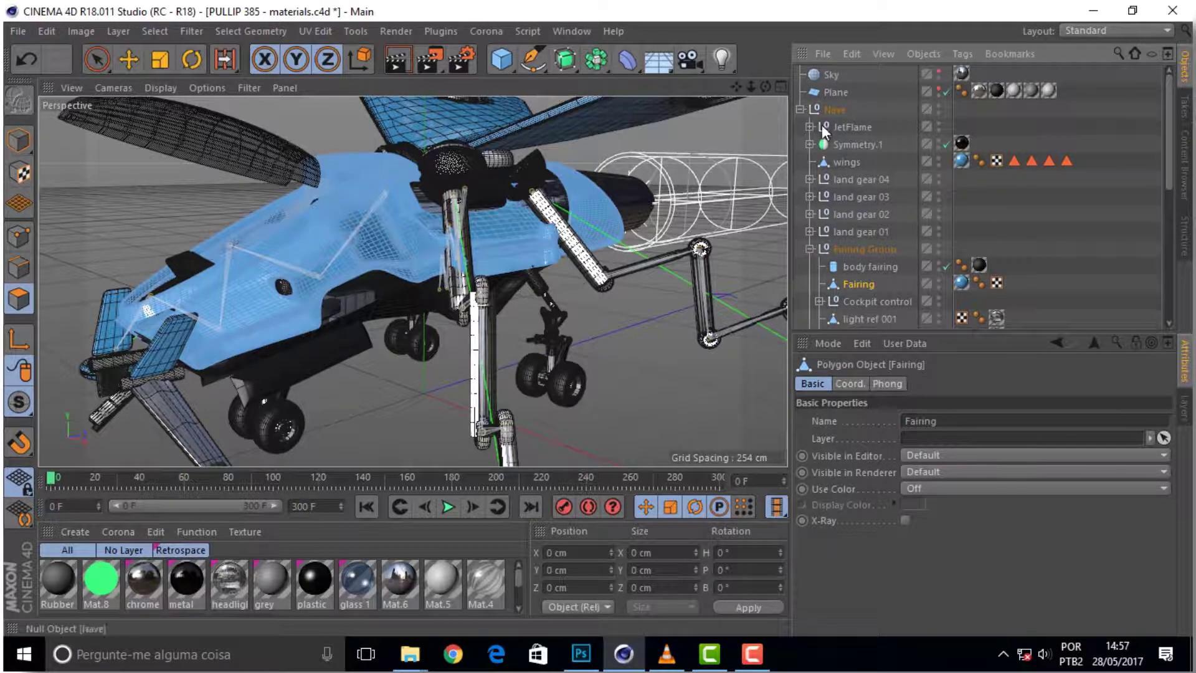
scroll(877, 176, down, 3)
scroll(883, 181, down, 5)
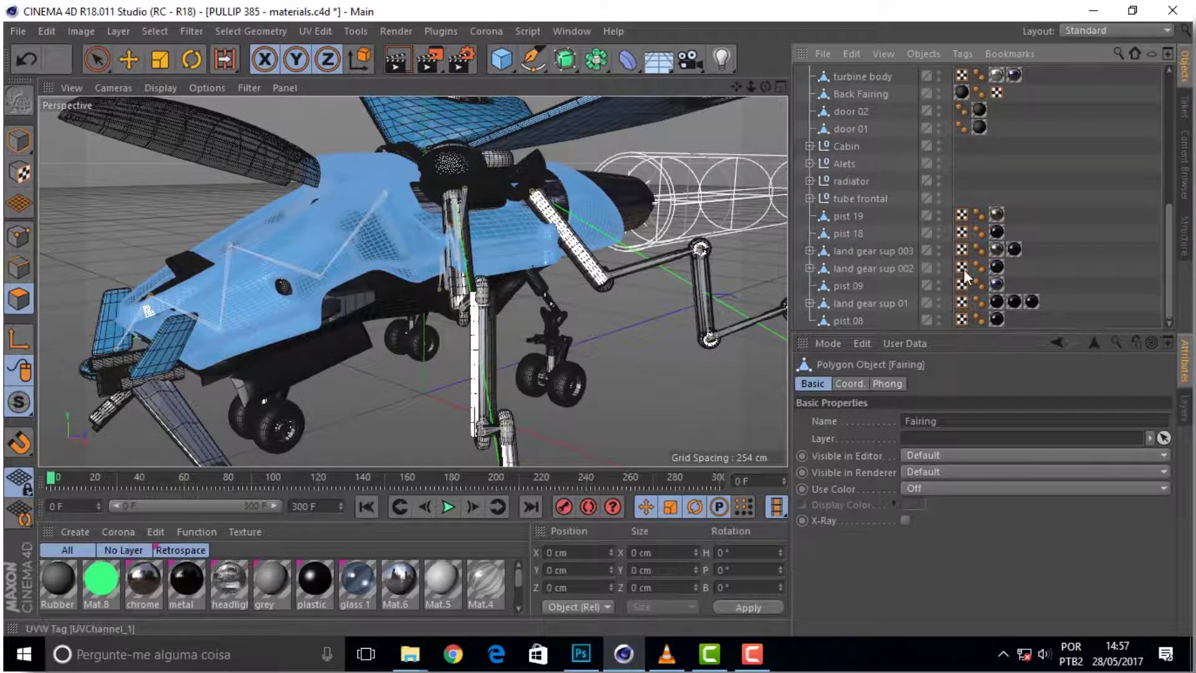
scroll(847, 216, up, 3)
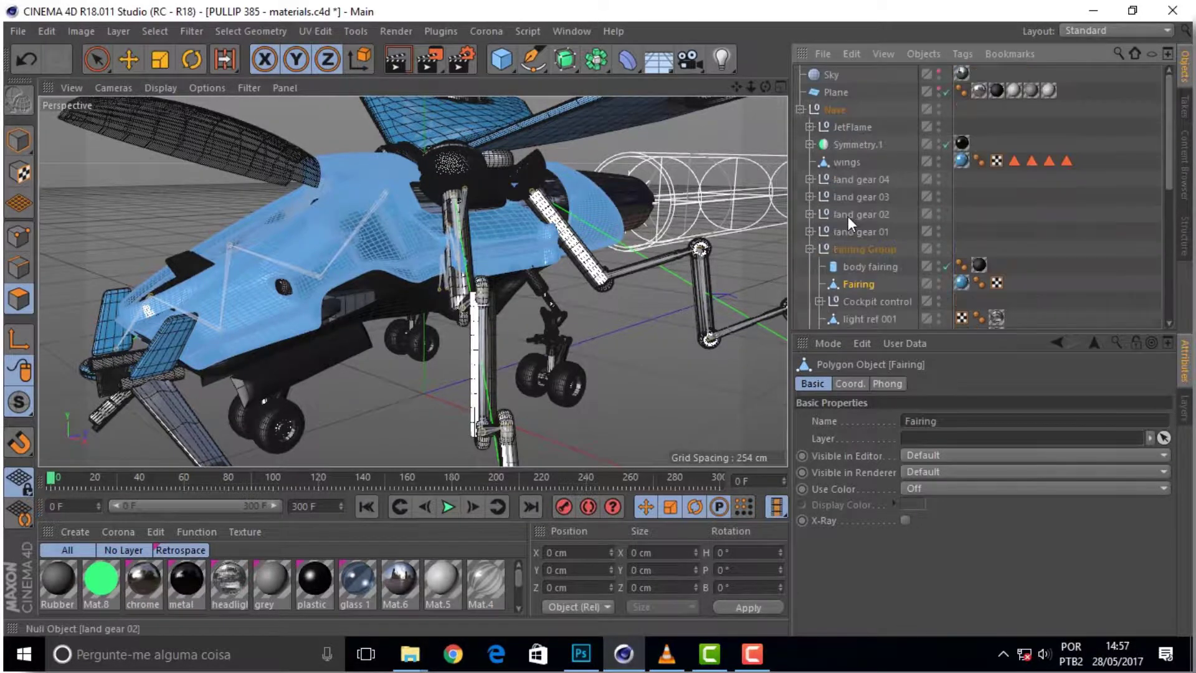
scroll(827, 236, down, 3)
scroll(850, 223, up, 3)
mouse_move(766, 87)
mouse_down()
mouse_move(716, 93)
mouse_move(753, 93)
mouse_up()
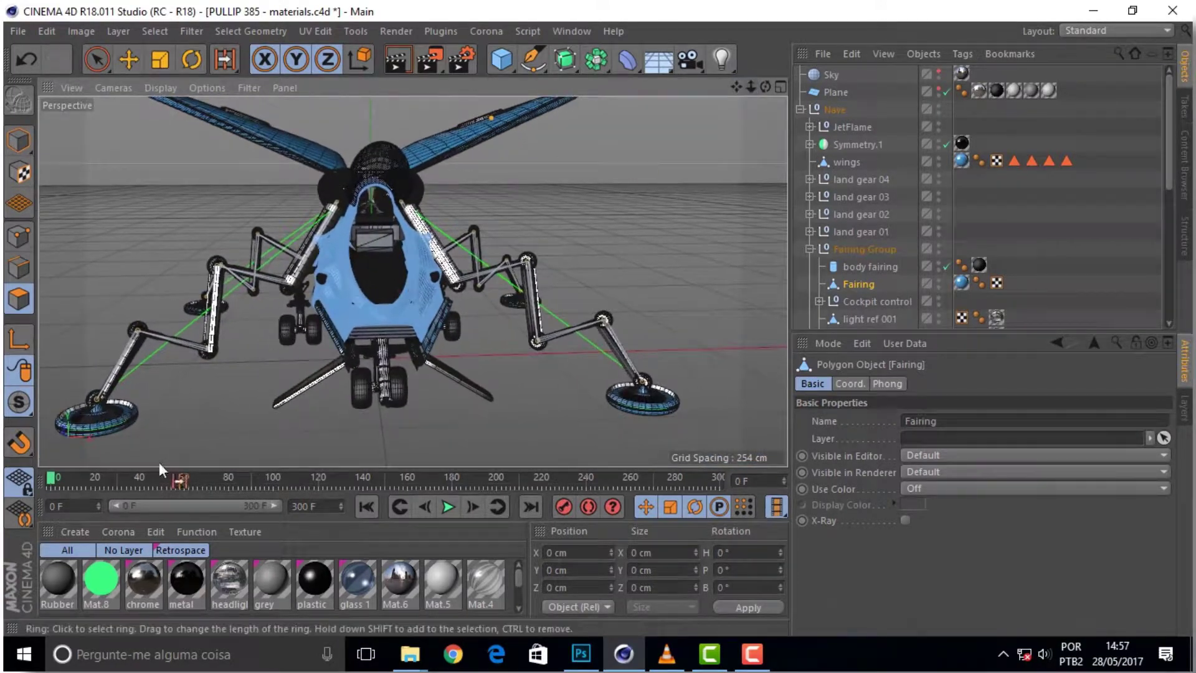
mouse_move(52, 480)
mouse_down()
mouse_move(166, 477)
mouse_move(32, 479)
mouse_move(164, 474)
mouse_move(55, 487)
mouse_up()
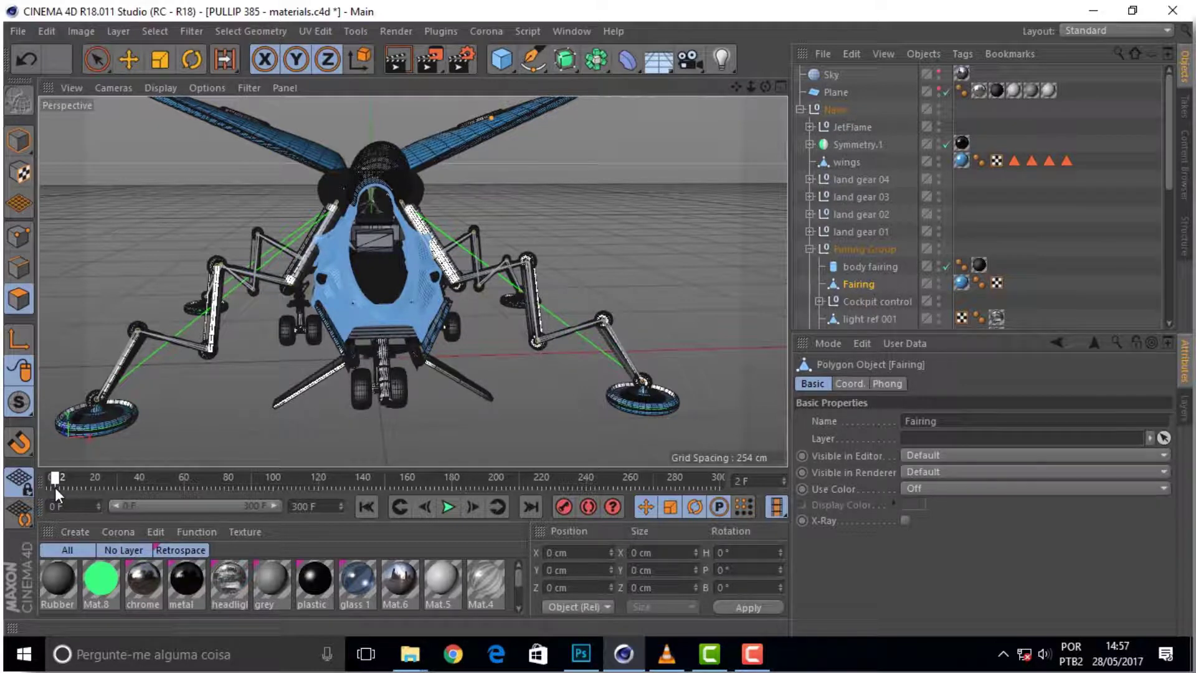
mouse_move(57, 487)
mouse_down()
mouse_move(129, 484)
mouse_move(49, 485)
mouse_up()
mouse_move(50, 484)
mouse_down()
mouse_move(161, 481)
mouse_move(40, 482)
mouse_up()
drag(54, 479, 195, 476)
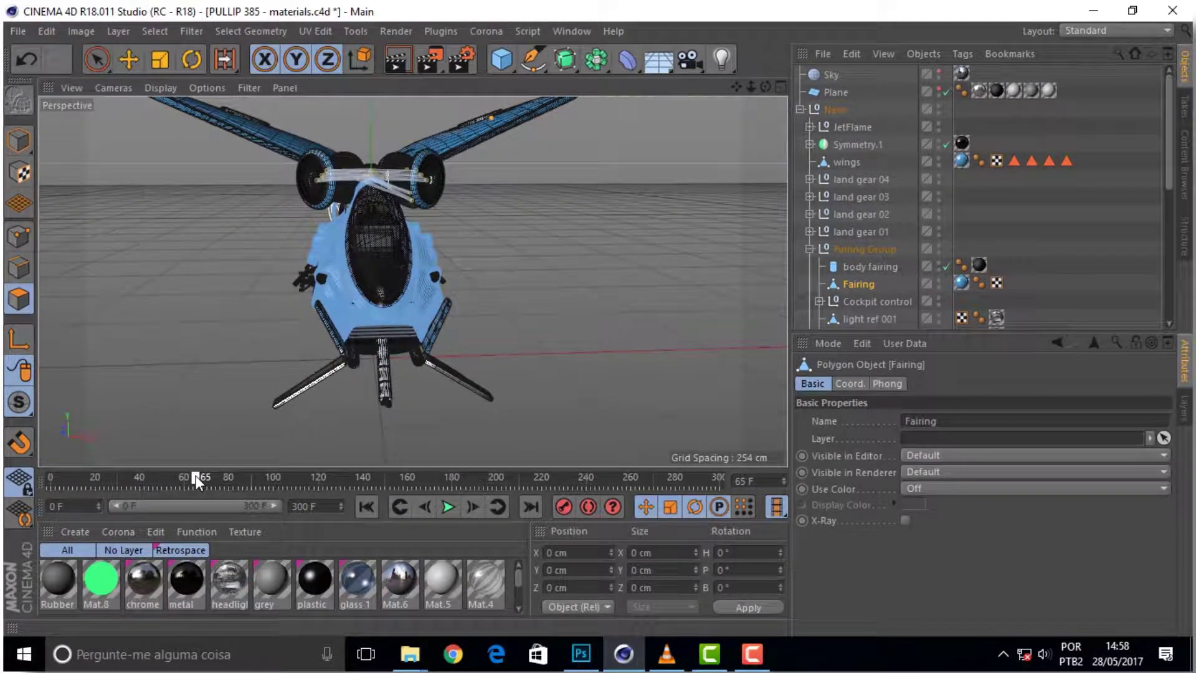
drag(188, 478, 31, 481)
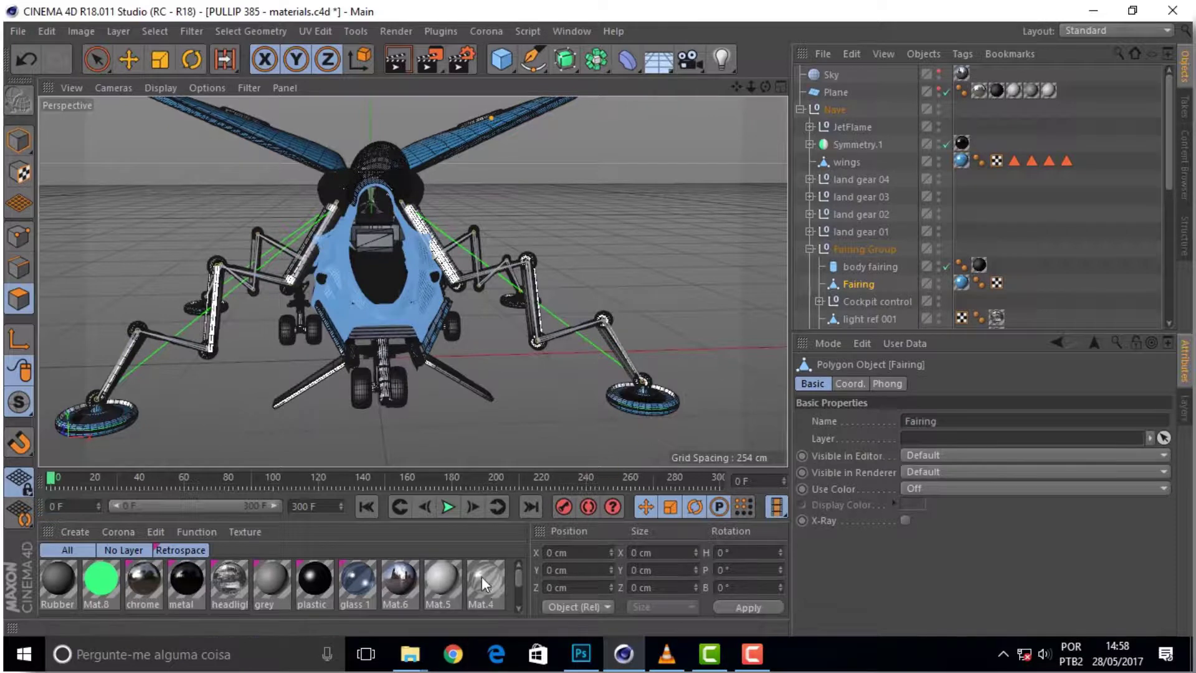
drag(518, 570, 518, 601)
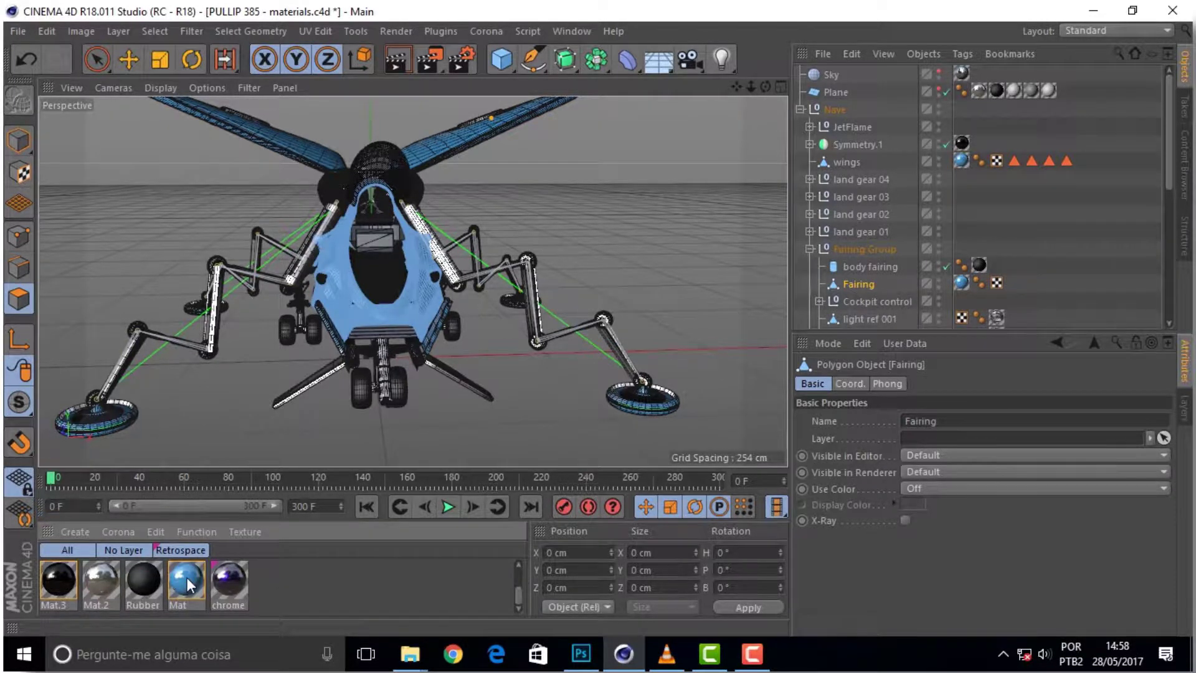
Duplicate the blue Mat material, rename the copy Adesivo, and bring Photoshop forward.
click(187, 577)
key(ctrl+c)
key(ctrl+v)
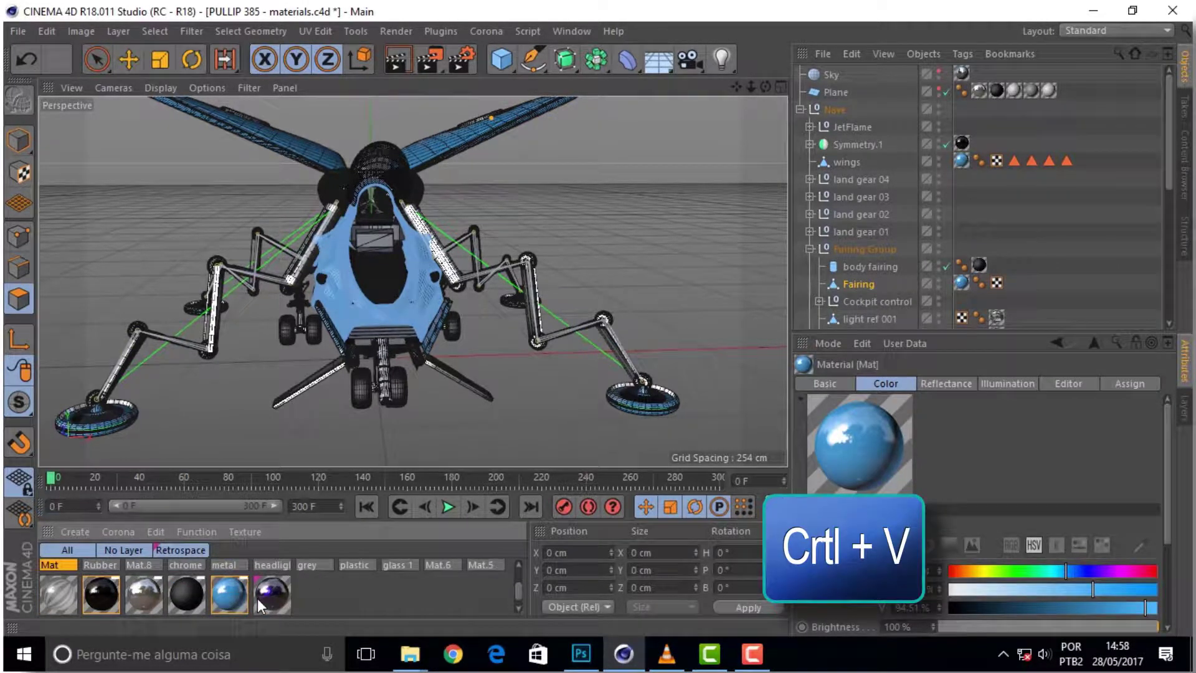
double_click(58, 580)
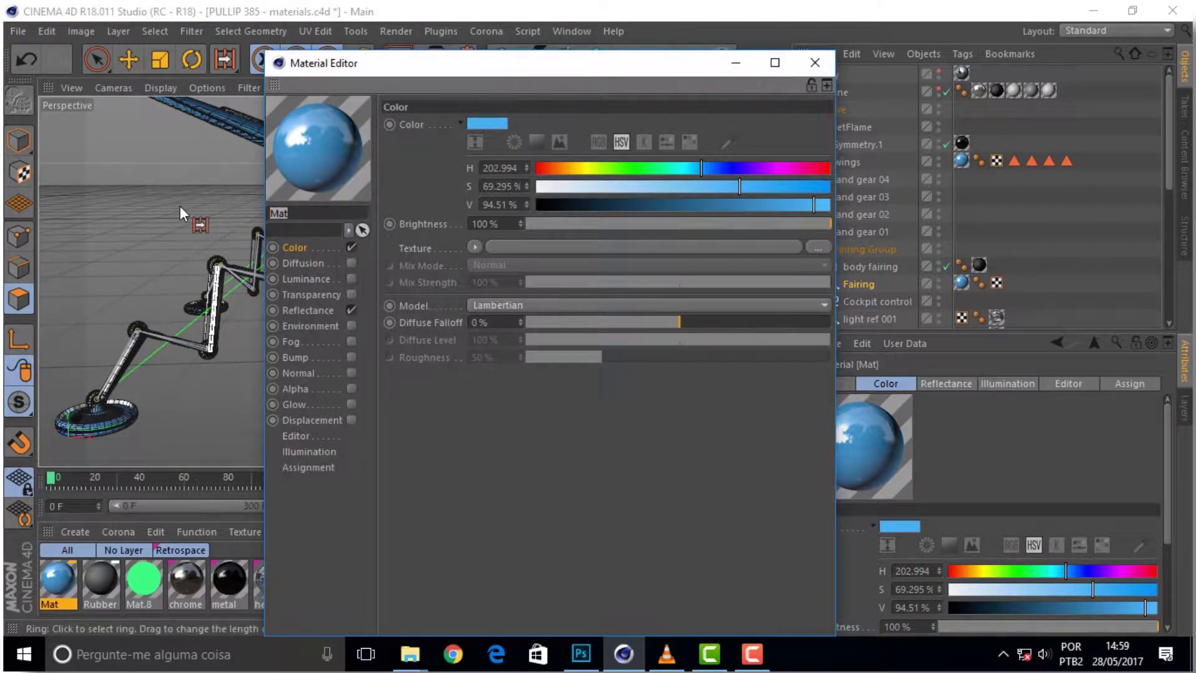
text(Adesivo)
key(Return)
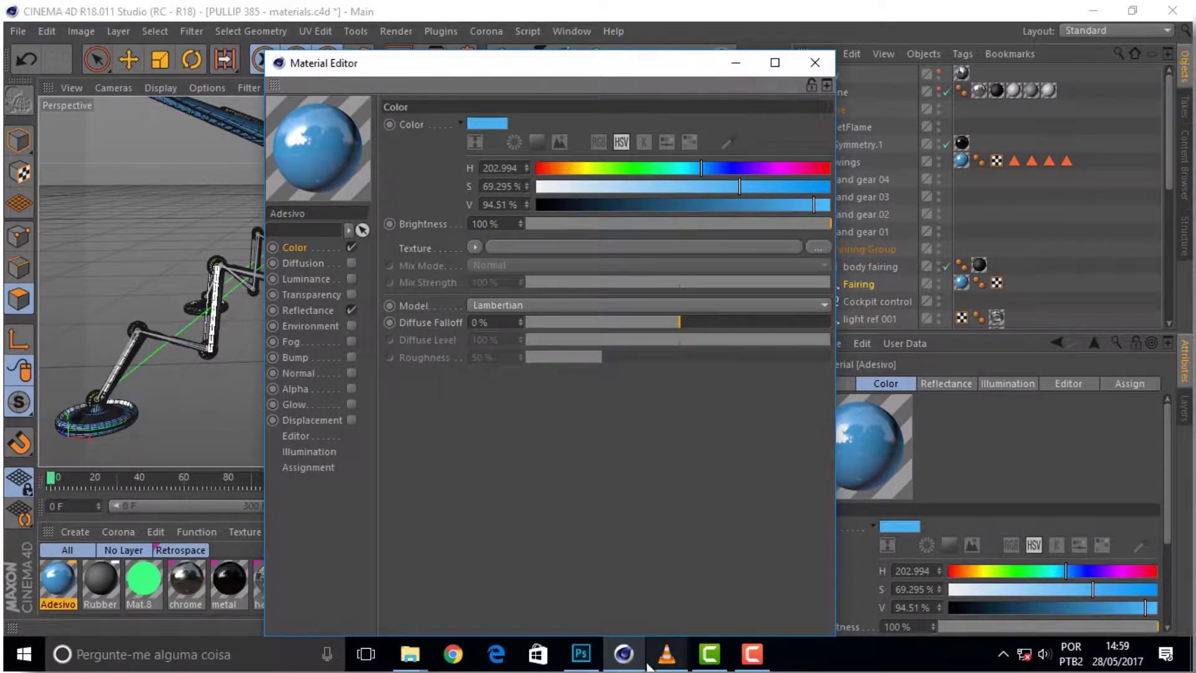
click(589, 656)
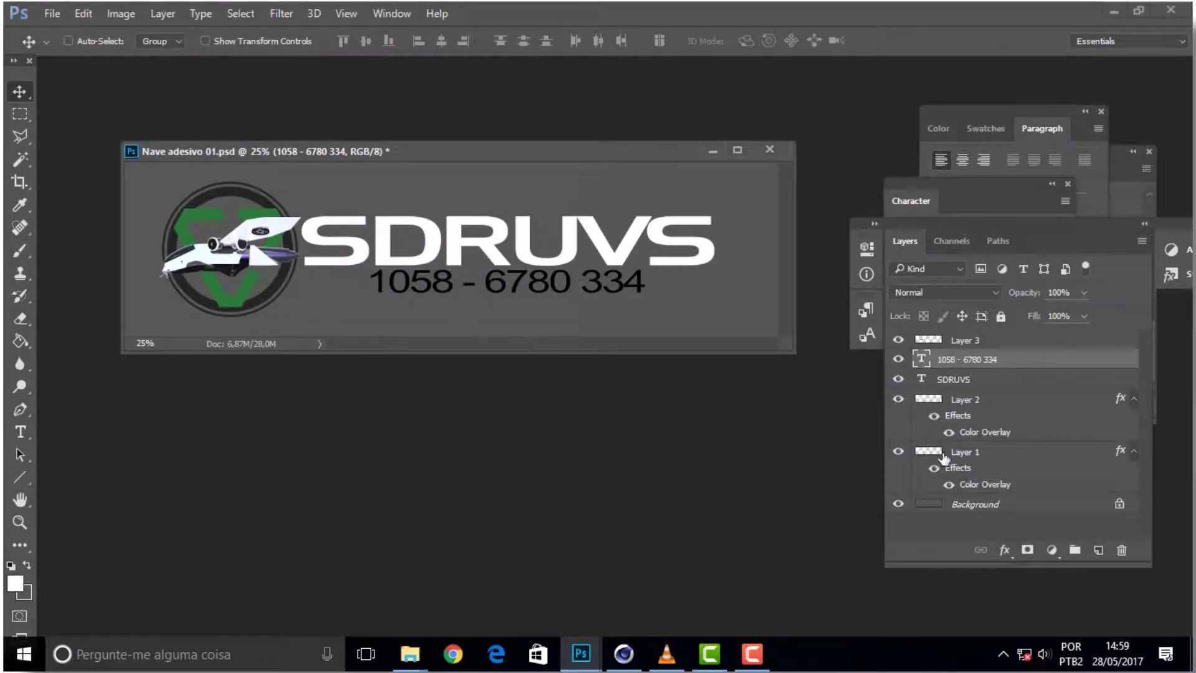
Toggle the Background layer of Nave adesivo 01.psd off and on, then return to Cinema 4D.
click(898, 504)
click(898, 505)
click(623, 653)
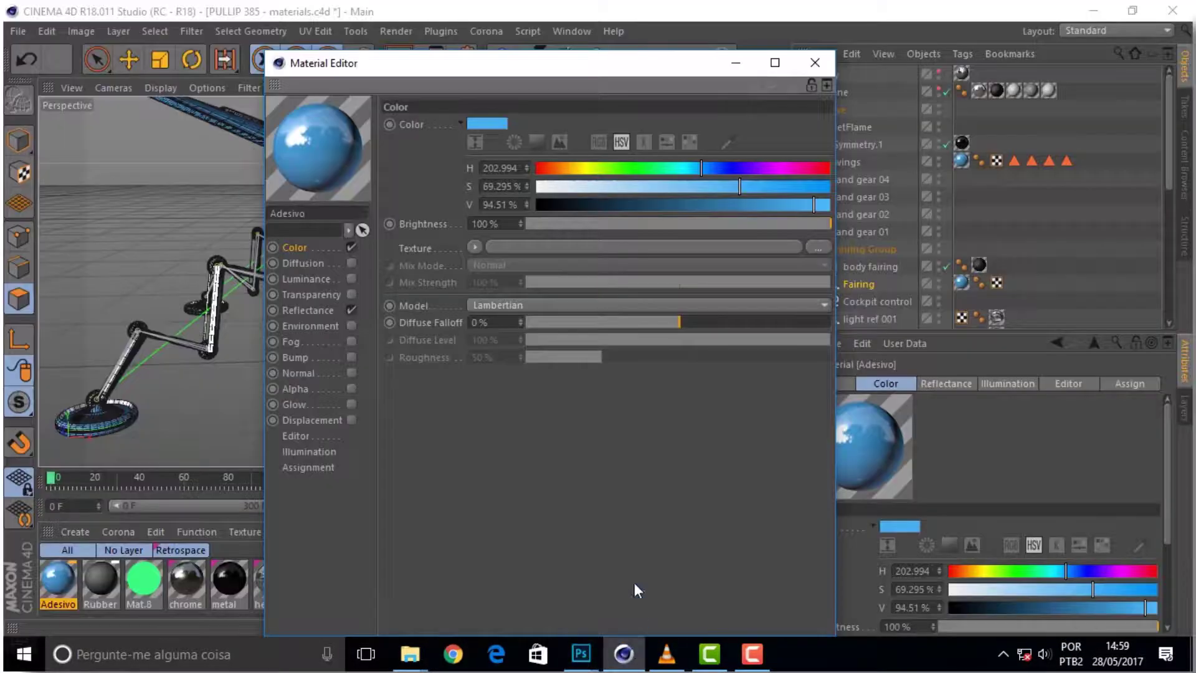
Load Nave adesivo 01.png as the Adesivo material's Color channel texture.
click(474, 249)
click(758, 391)
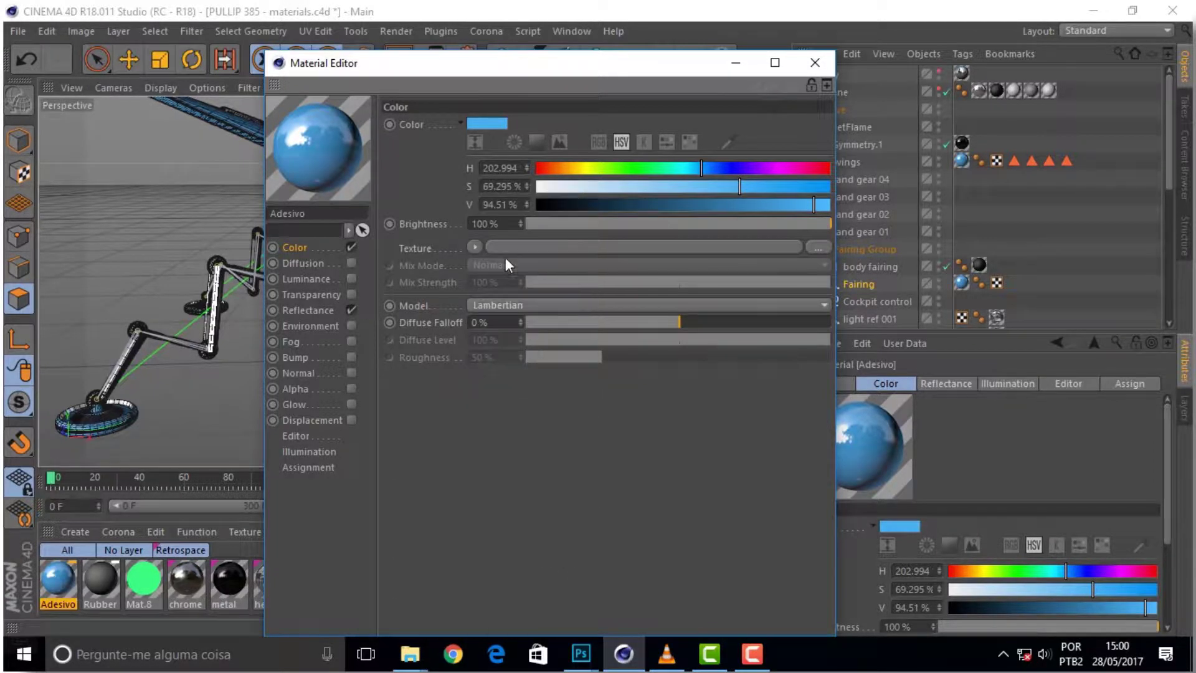
click(475, 246)
click(607, 208)
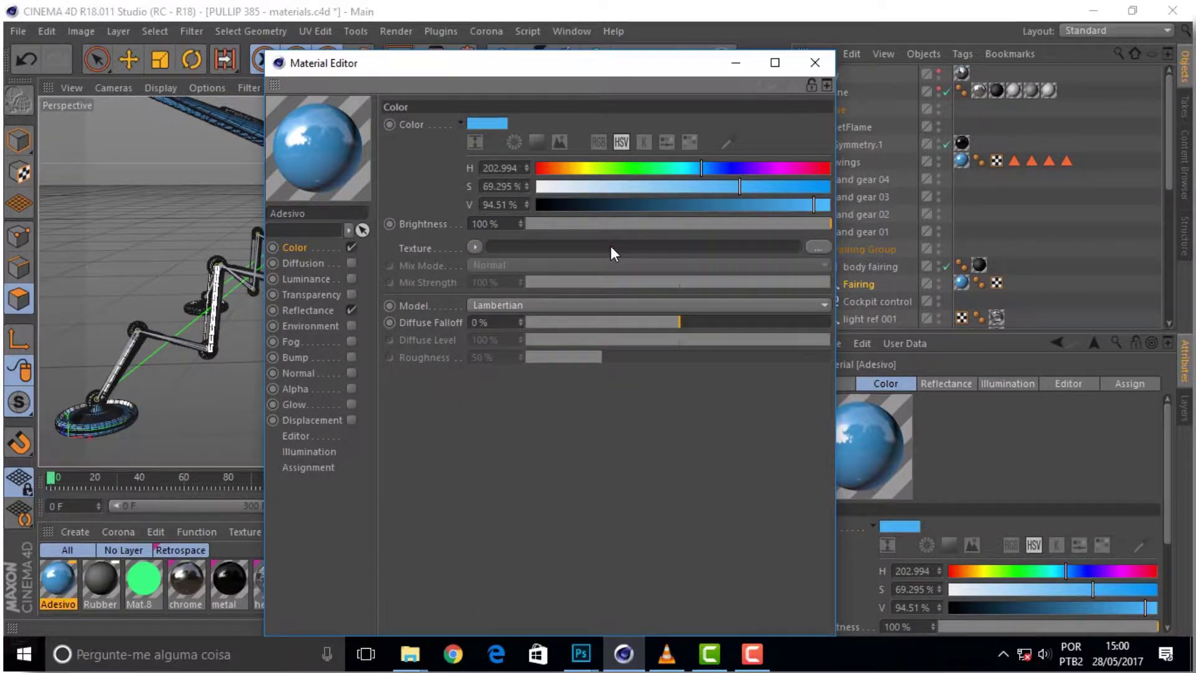
scroll(883, 341, down, 10)
scroll(883, 349, down, 5)
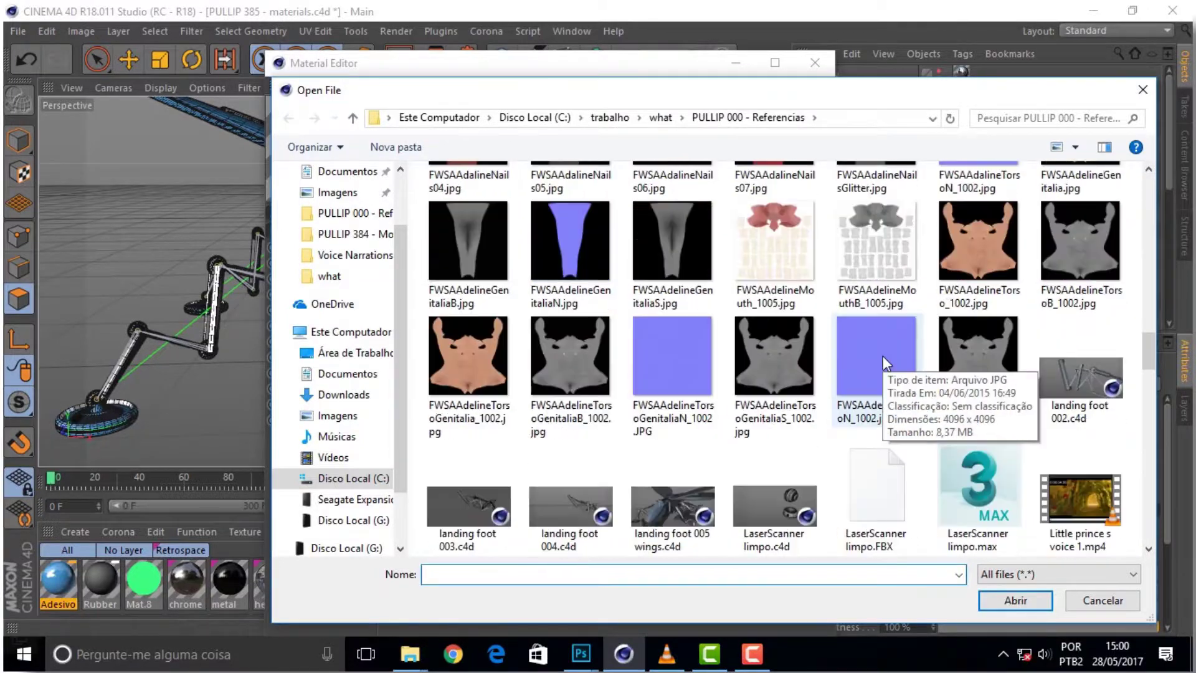
scroll(866, 352, down, 10)
scroll(735, 348, up, 5)
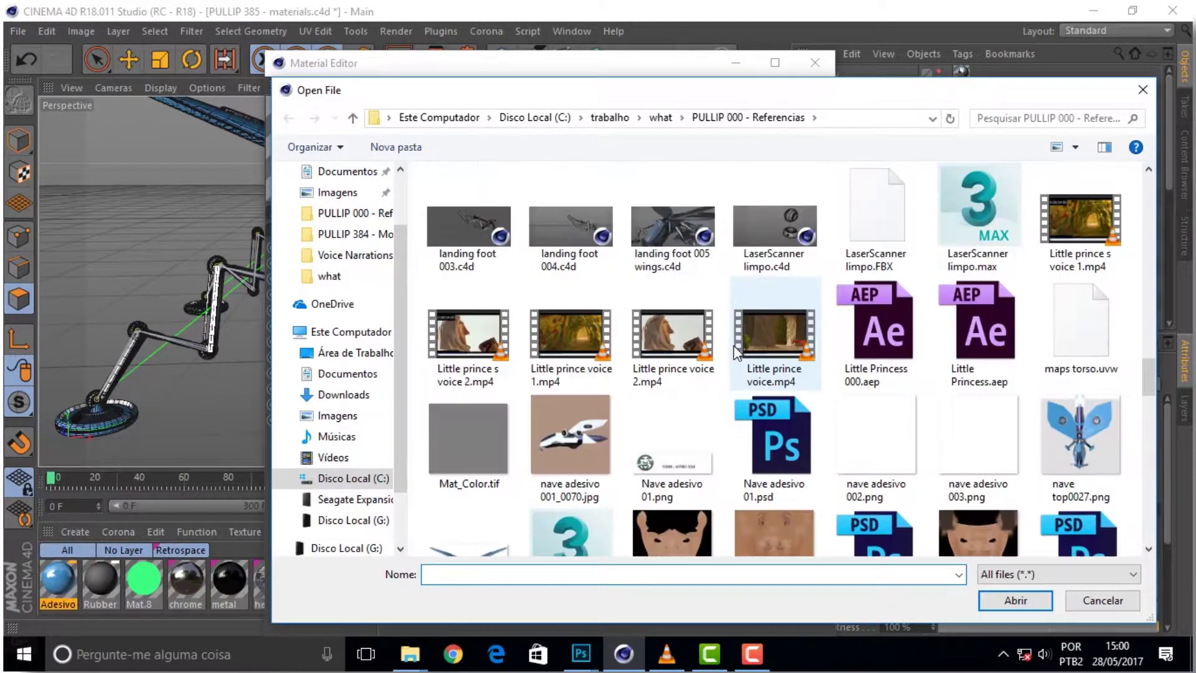
click(667, 452)
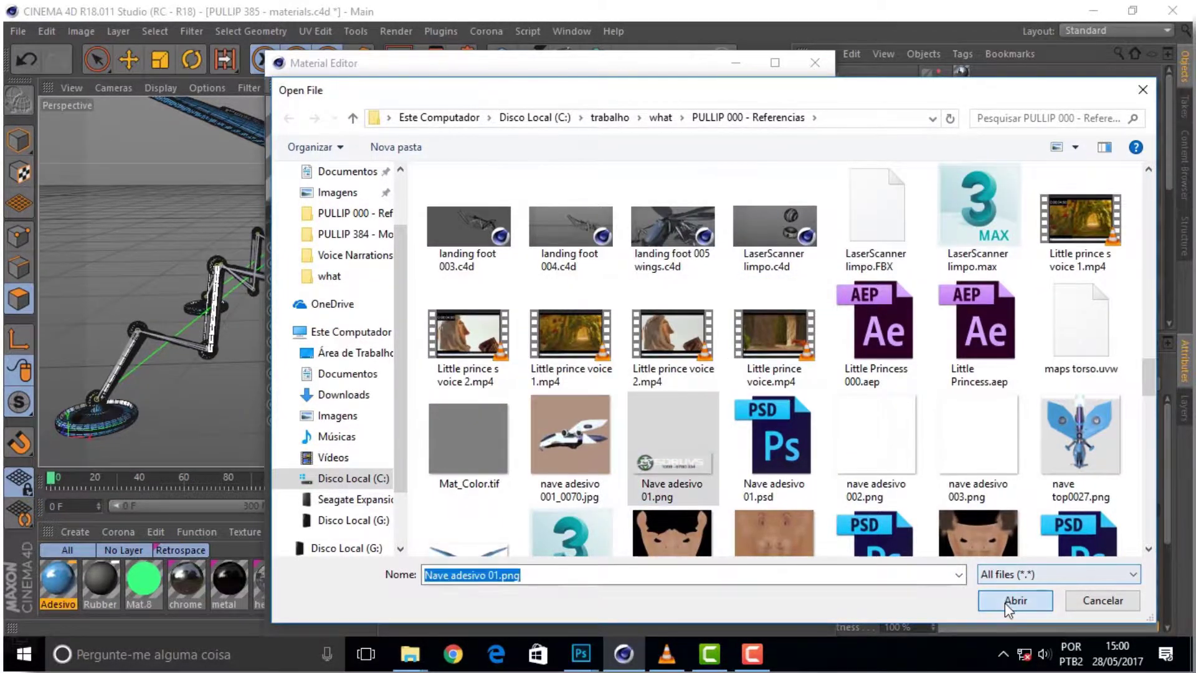
click(1004, 602)
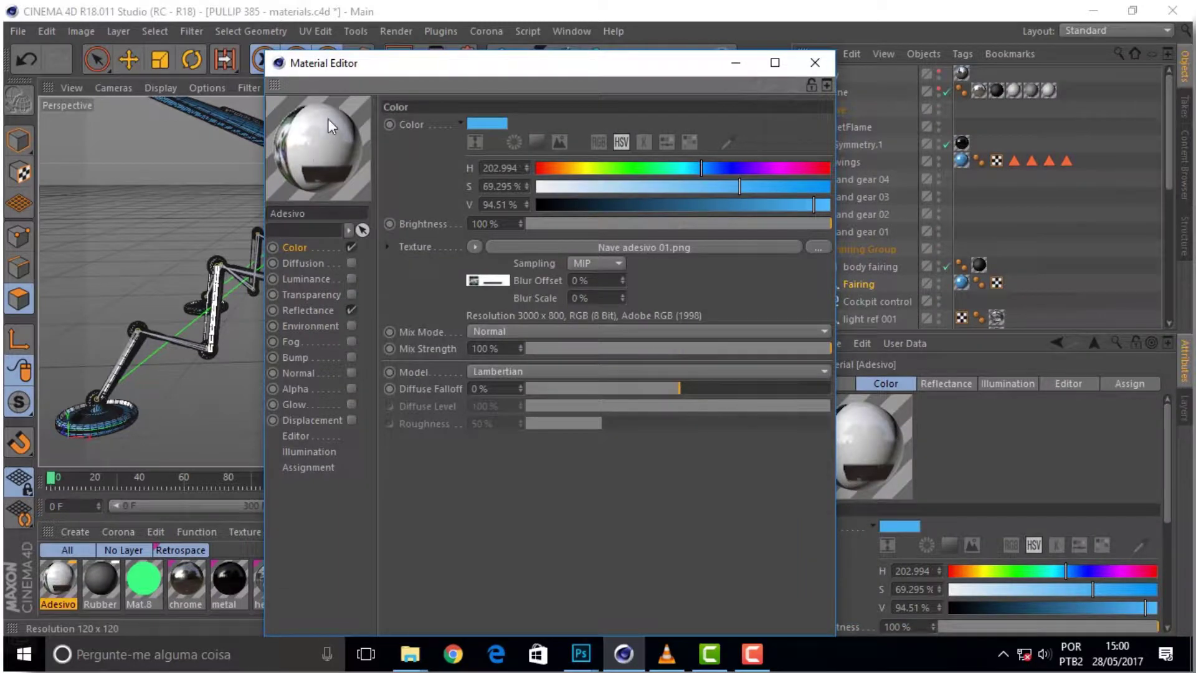
mouse_move(527, 60)
mouse_down()
mouse_move(517, 86)
mouse_move(487, 85)
mouse_up()
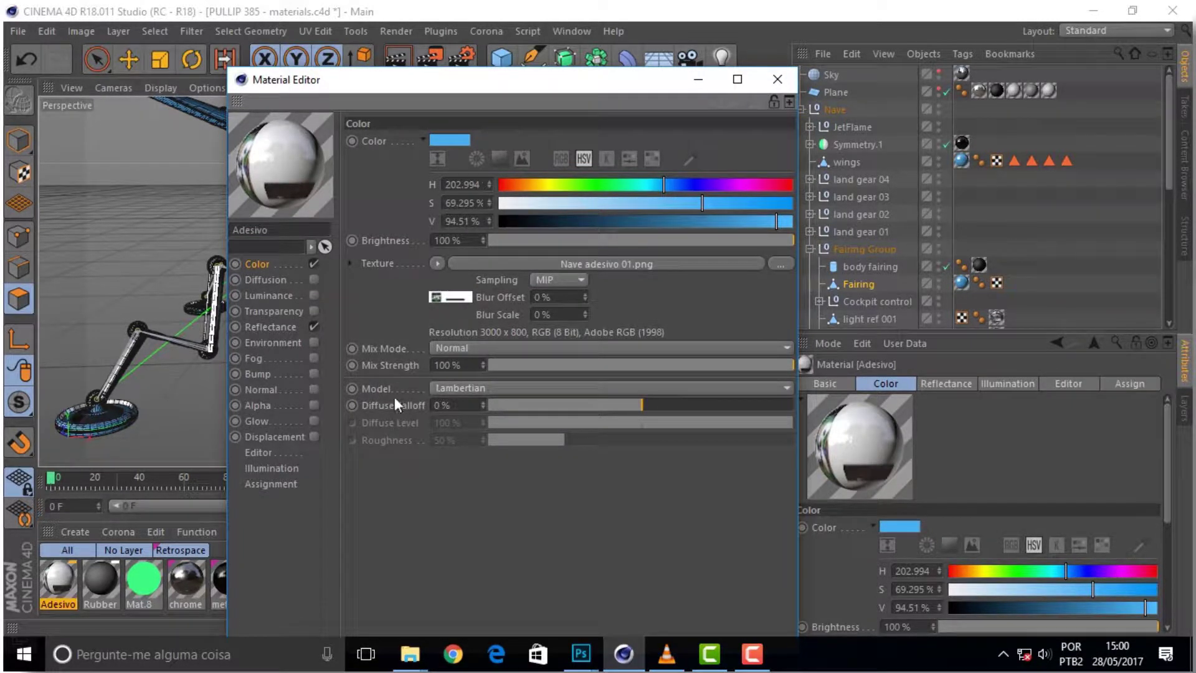
Enable Alpha with Nave adesivo 01.png as its texture and switch off Reflectance on Adesivo.
click(314, 406)
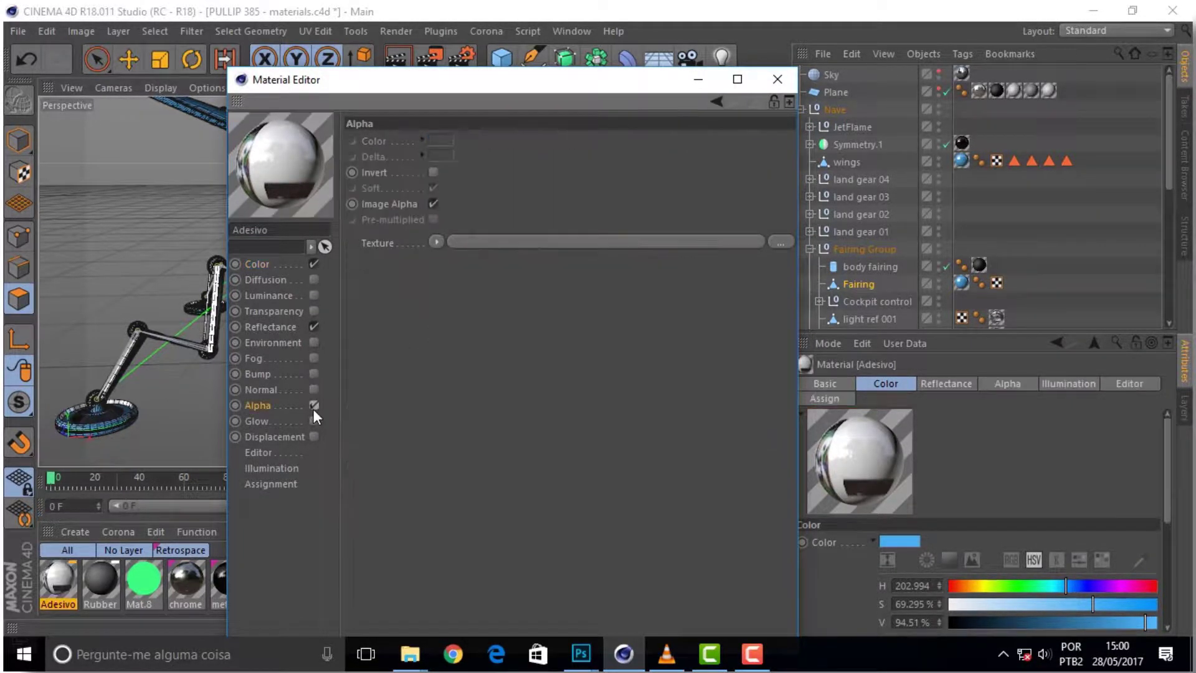
click(500, 240)
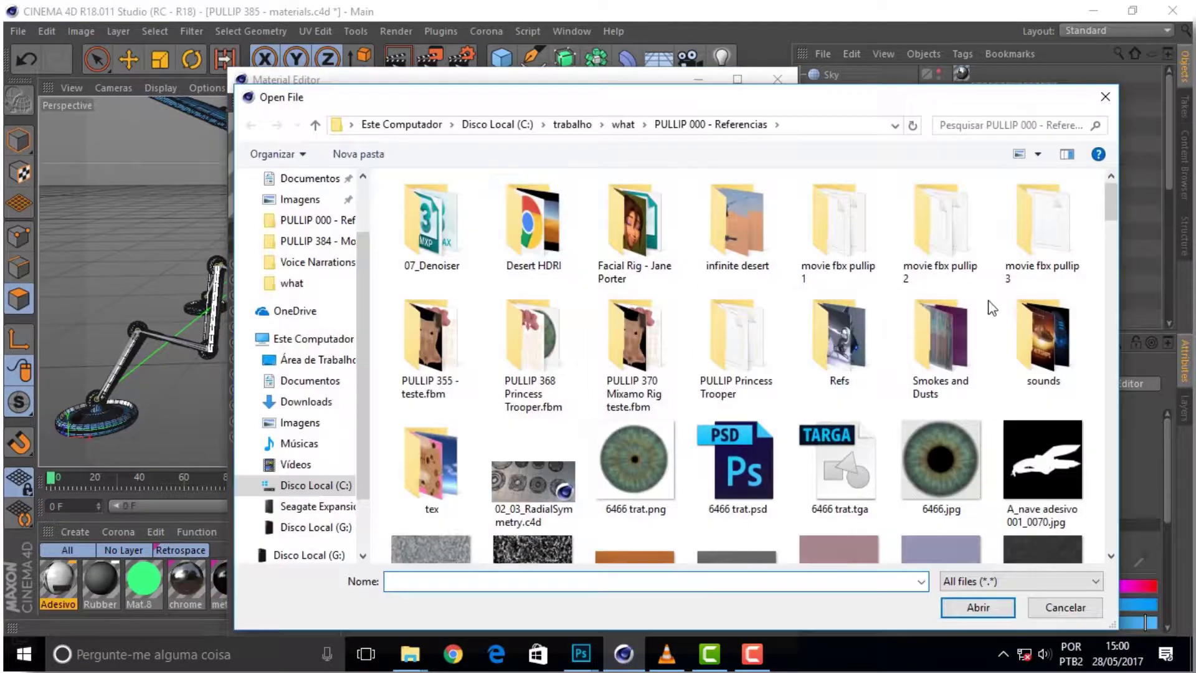
scroll(934, 312, down, 5)
scroll(737, 413, down, 3)
scroll(735, 414, down, 5)
scroll(717, 411, up, 2)
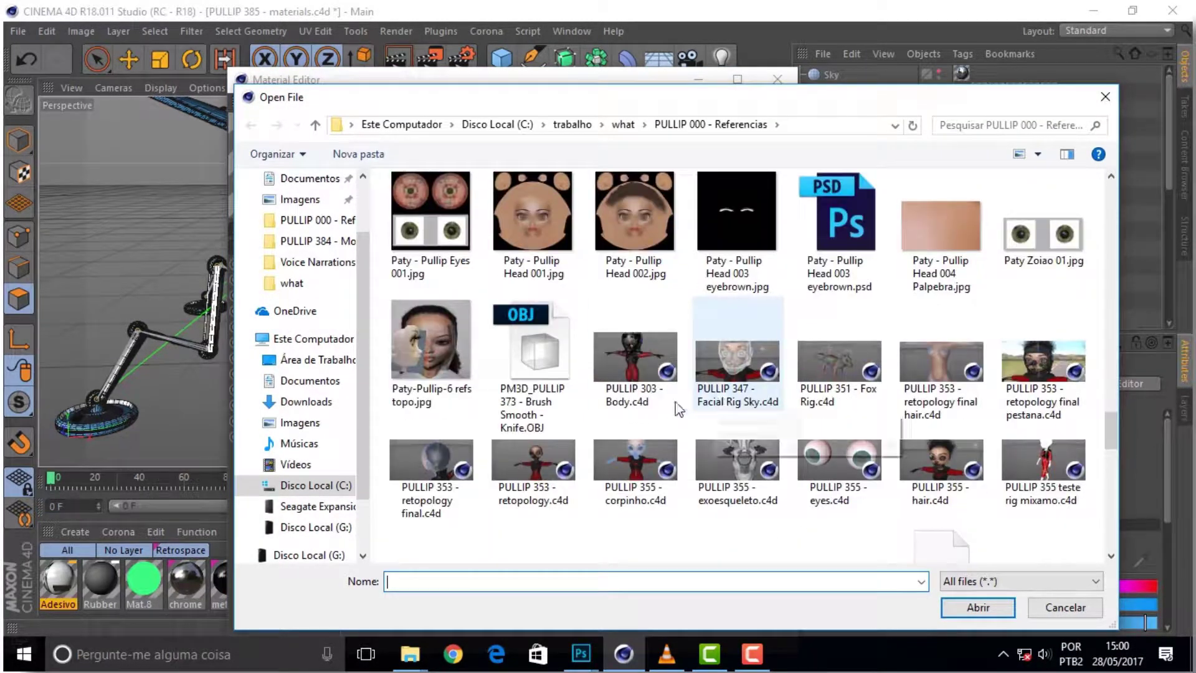
scroll(672, 399, up, 4)
click(645, 454)
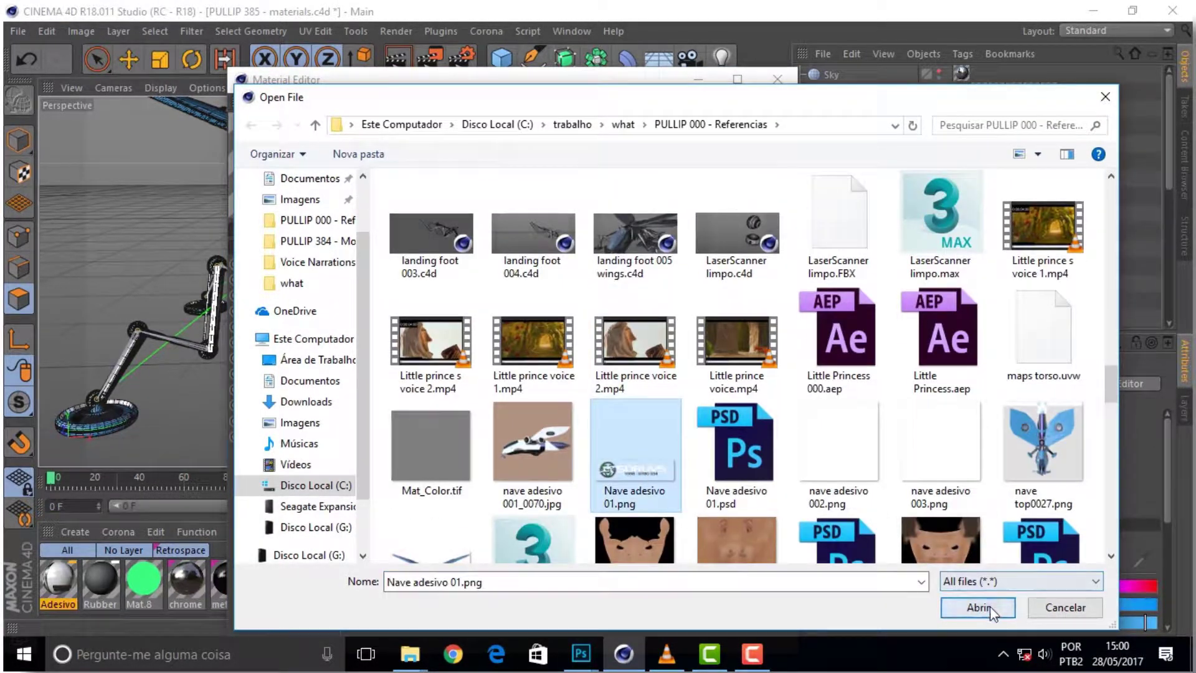
click(984, 606)
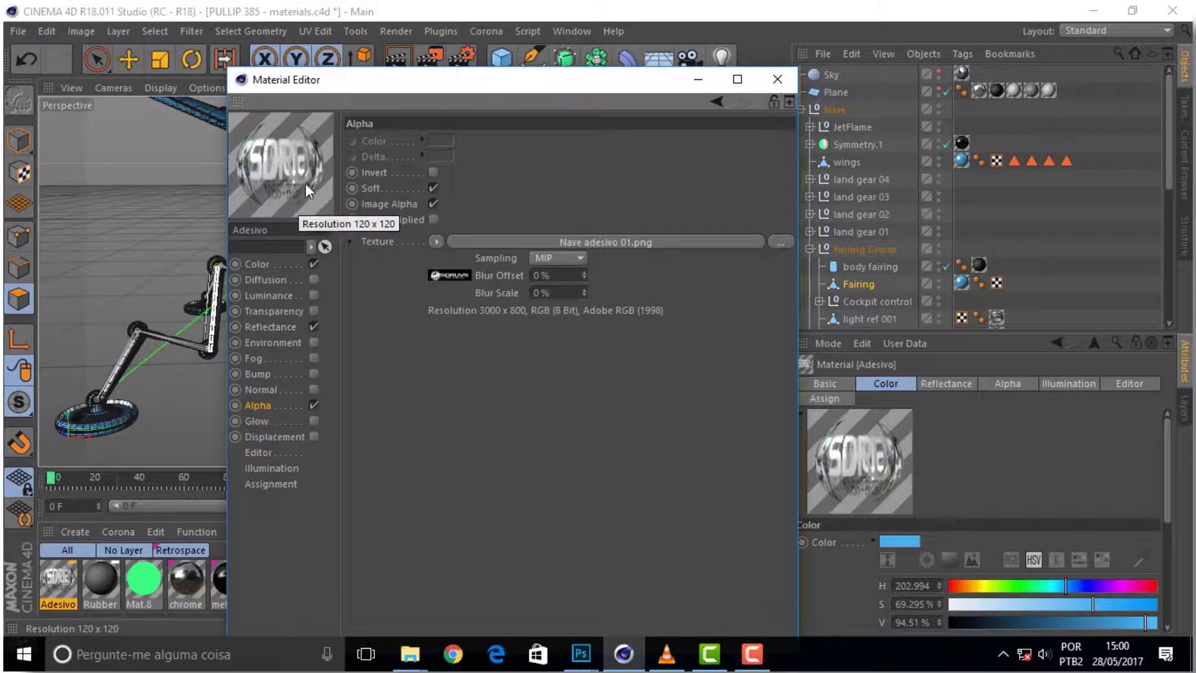
click(311, 326)
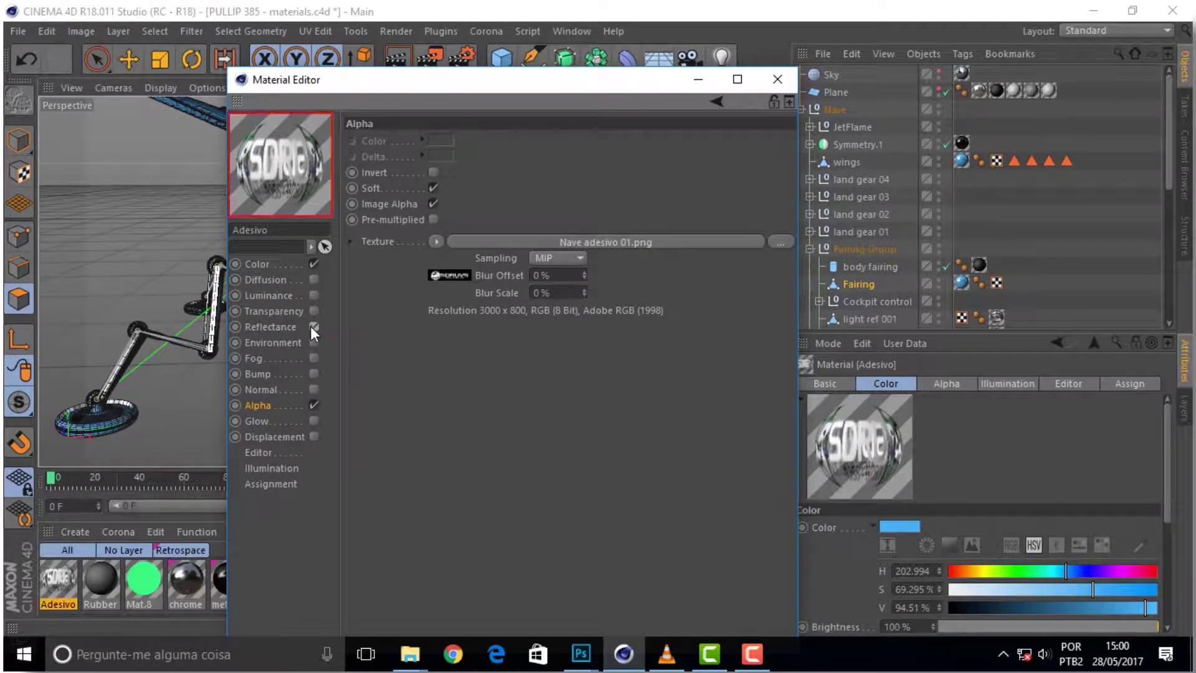
Re-enable Reflectance and try Multiply and Subtract as the Color texture mix mode.
click(313, 326)
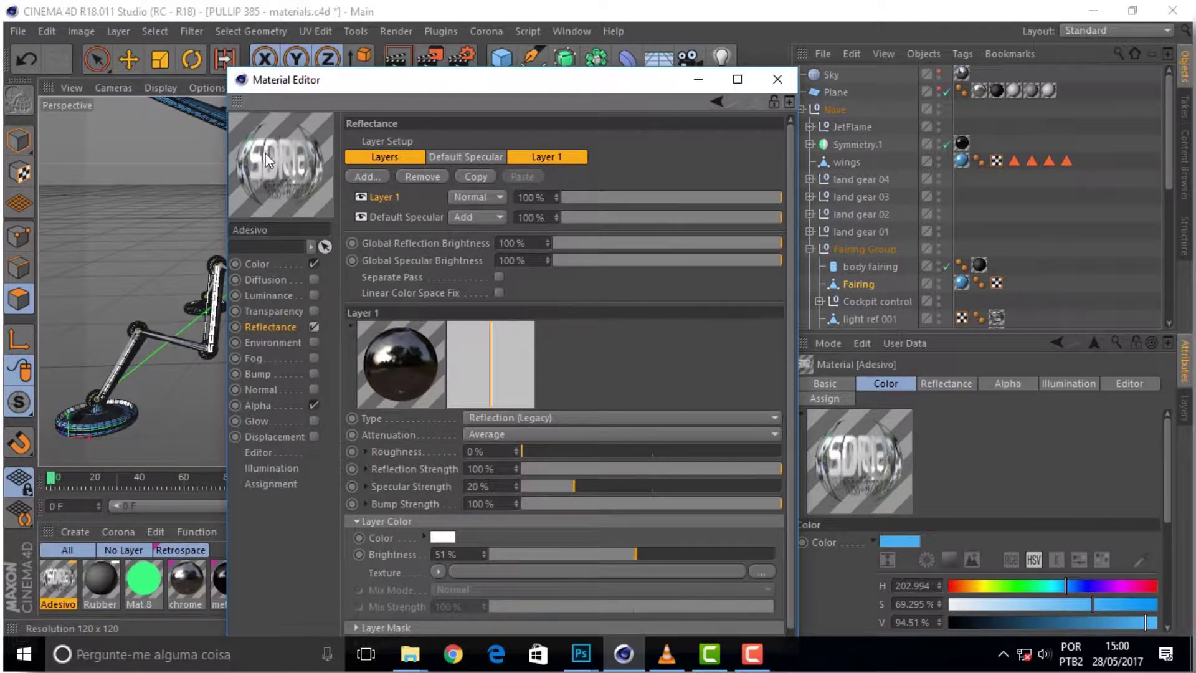
click(261, 262)
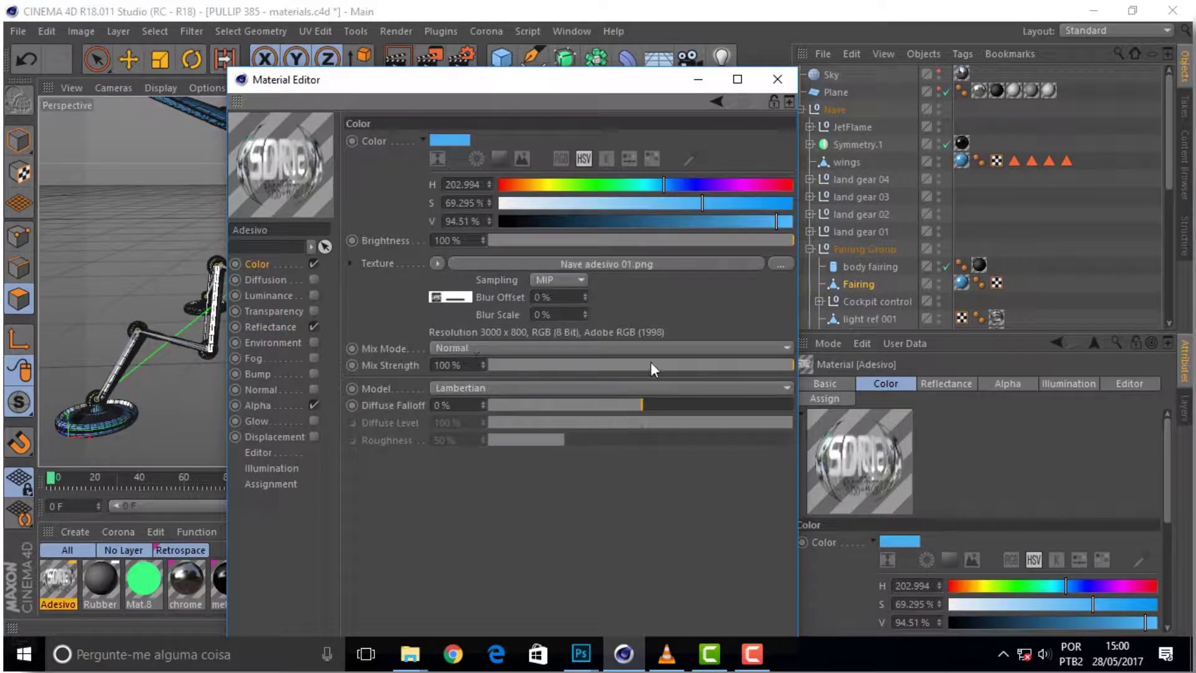
click(741, 348)
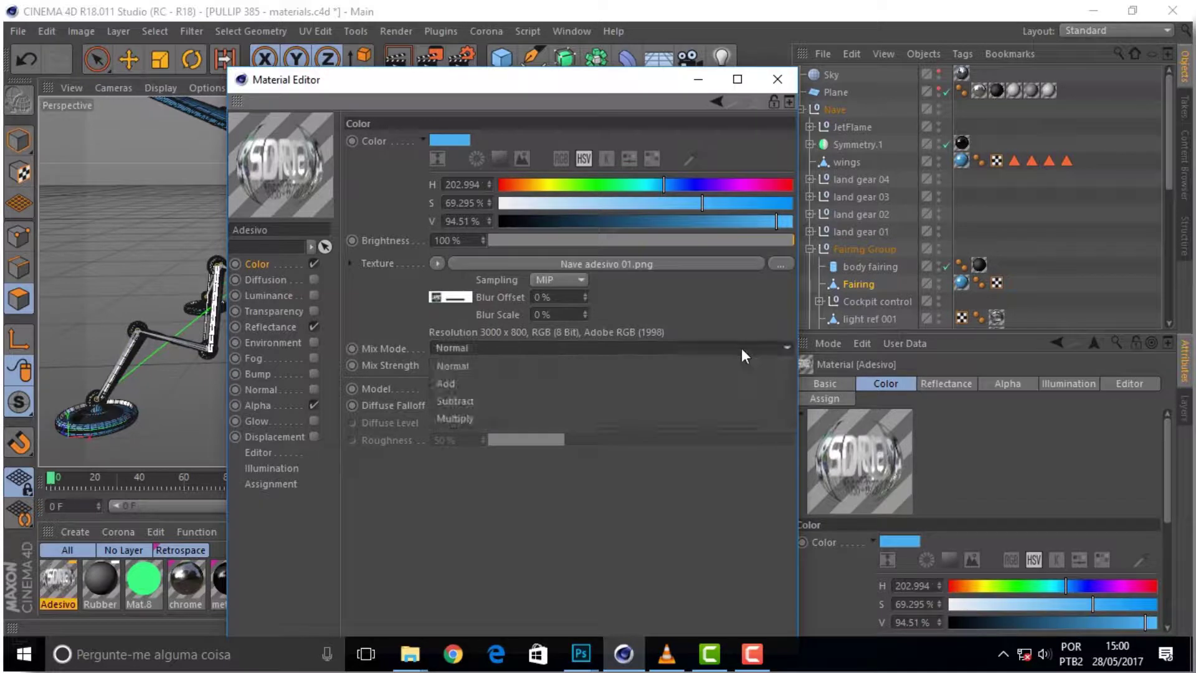
click(525, 418)
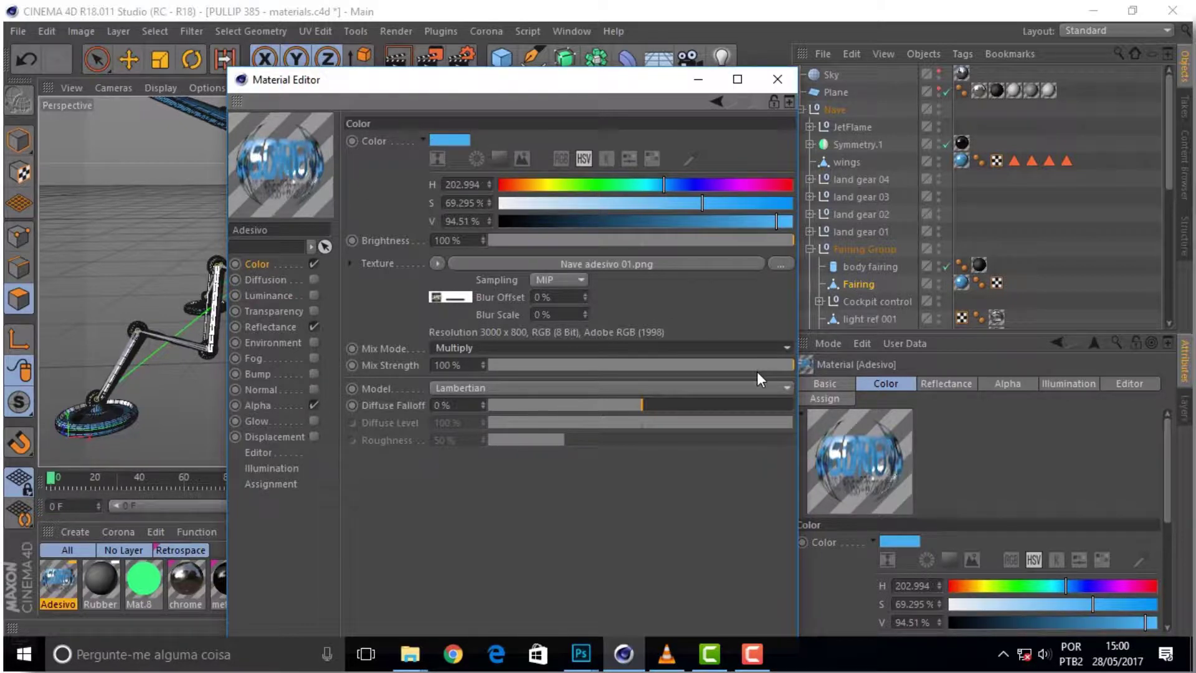
click(787, 348)
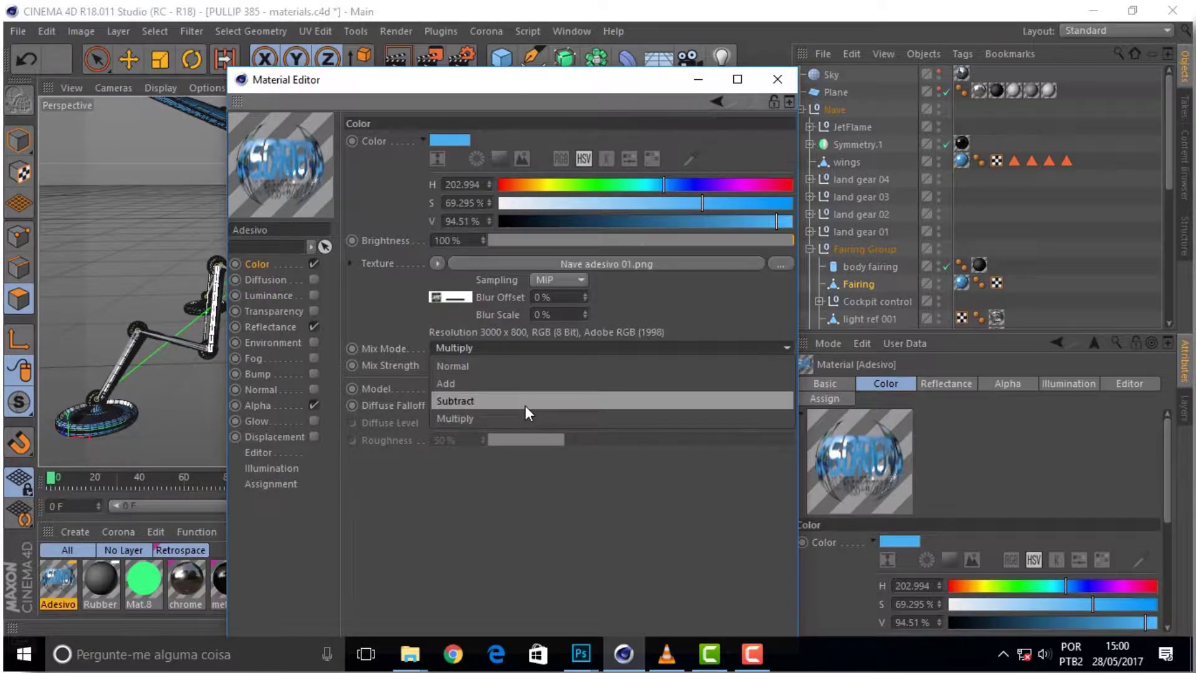
click(525, 406)
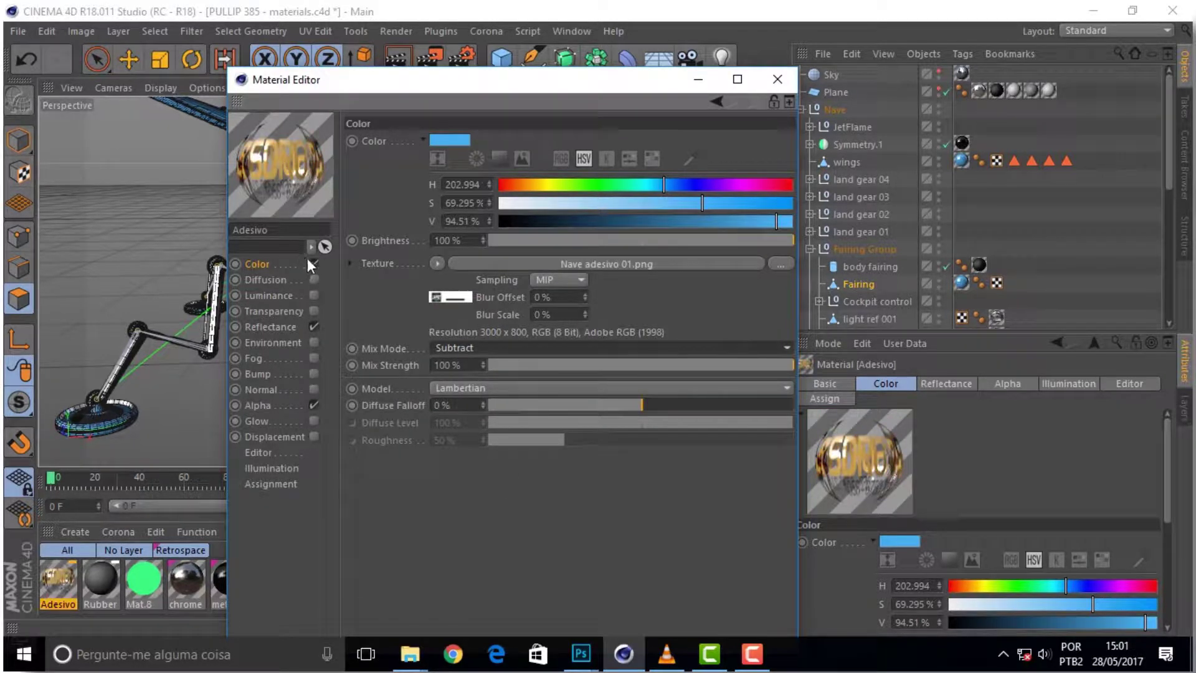
Try Add, set the Color mix mode back to Normal, and close the Material Editor.
click(788, 348)
click(495, 383)
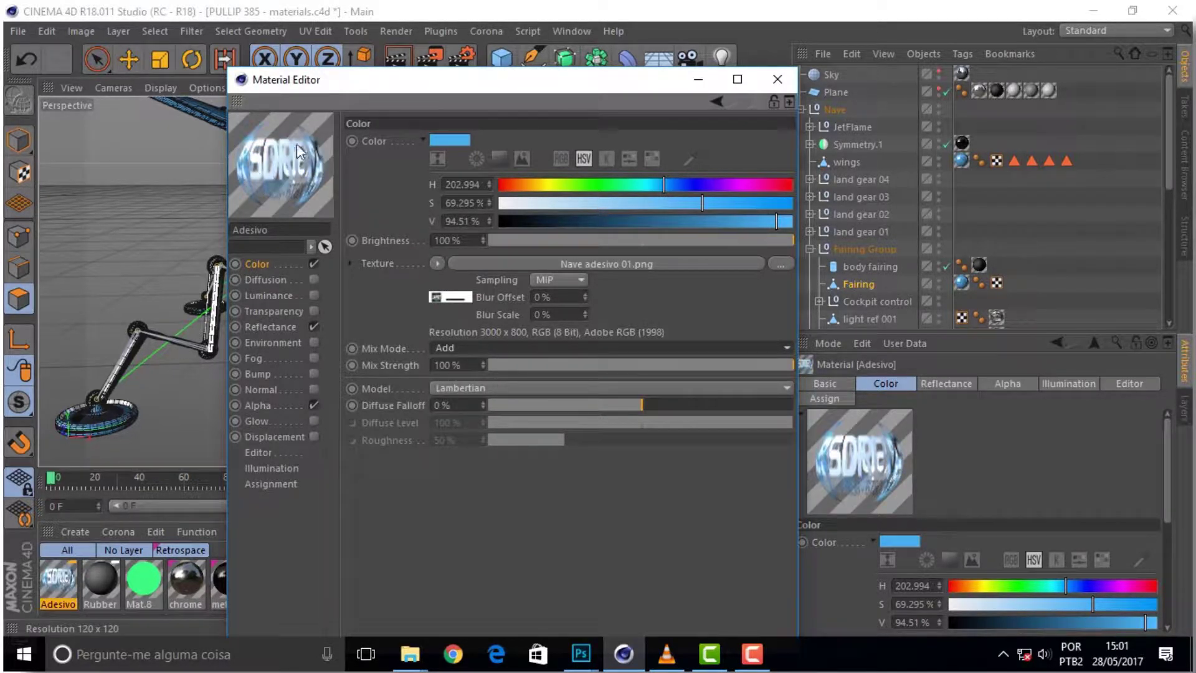
click(786, 345)
click(556, 367)
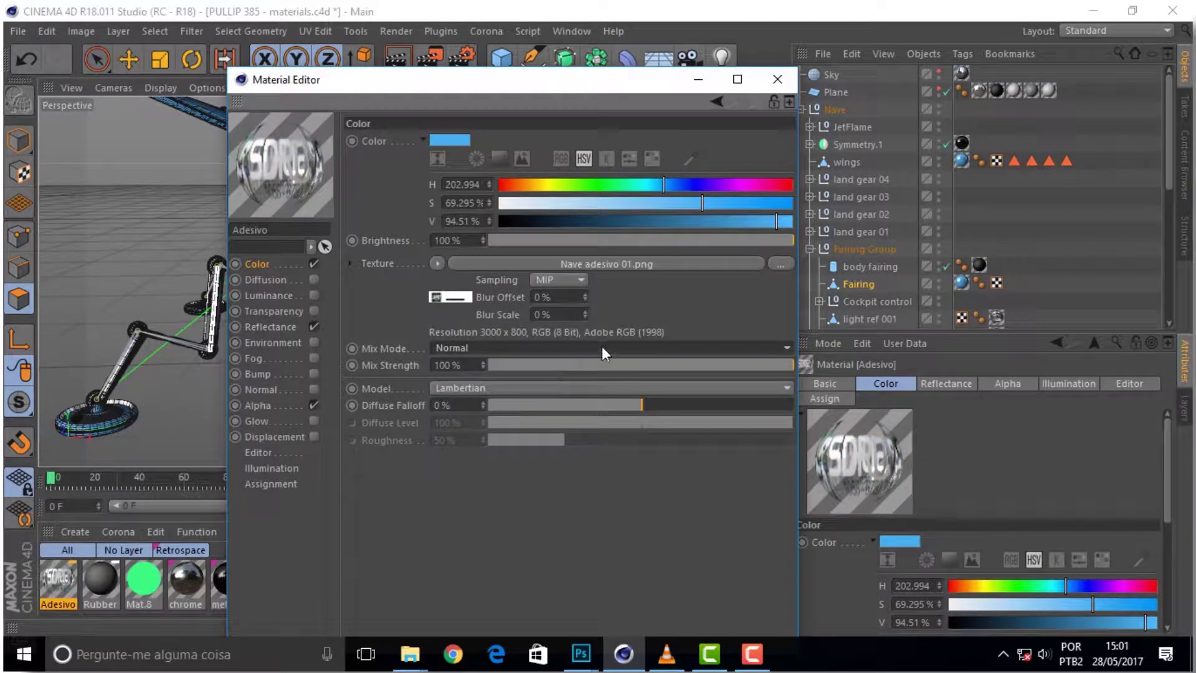
click(777, 79)
mouse_move(60, 582)
mouse_down()
mouse_move(963, 265)
mouse_move(979, 295)
mouse_move(1000, 283)
mouse_up()
Drop Adesivo onto the Fairing object as a texture tag and inspect the ship side-on.
drag(870, 281, 872, 281)
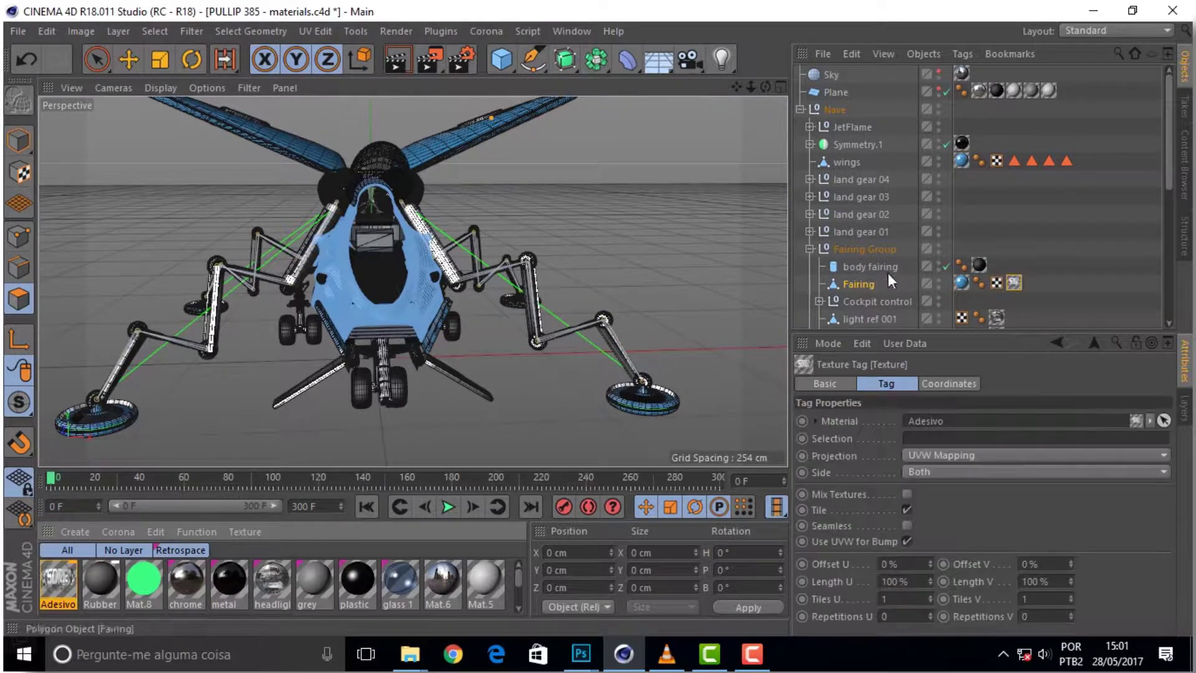
drag(765, 87, 722, 91)
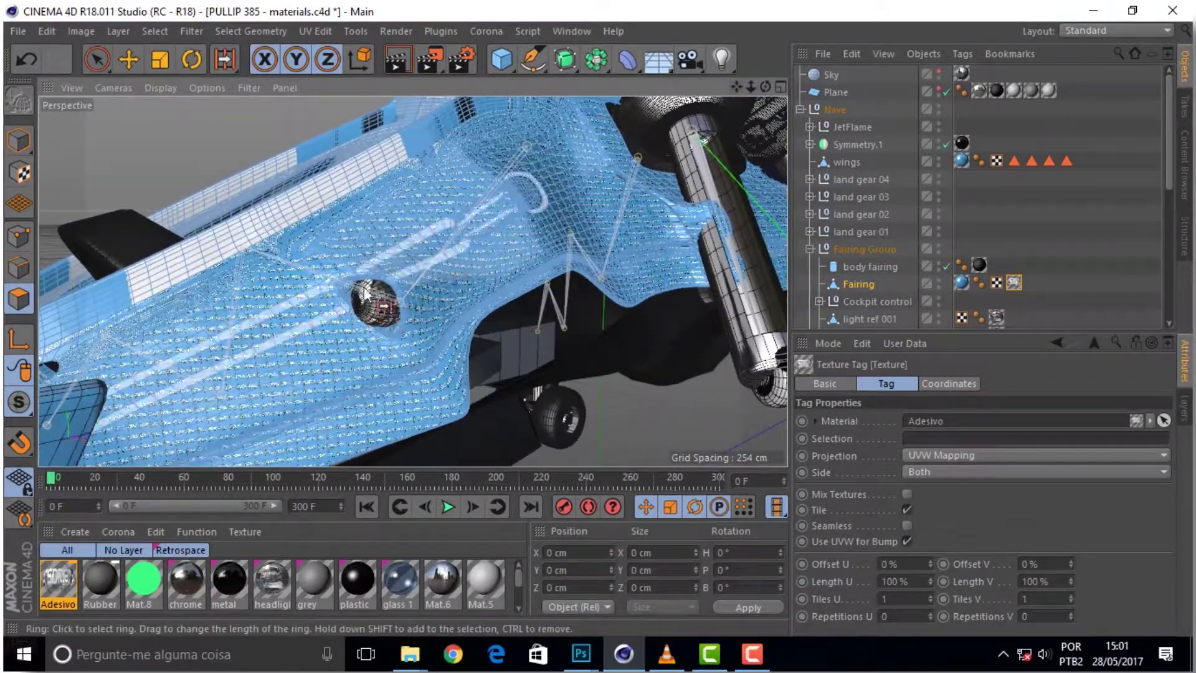
scroll(300, 320, up, 2)
scroll(312, 318, up, 2)
scroll(311, 319, up, 1)
scroll(314, 317, down, 3)
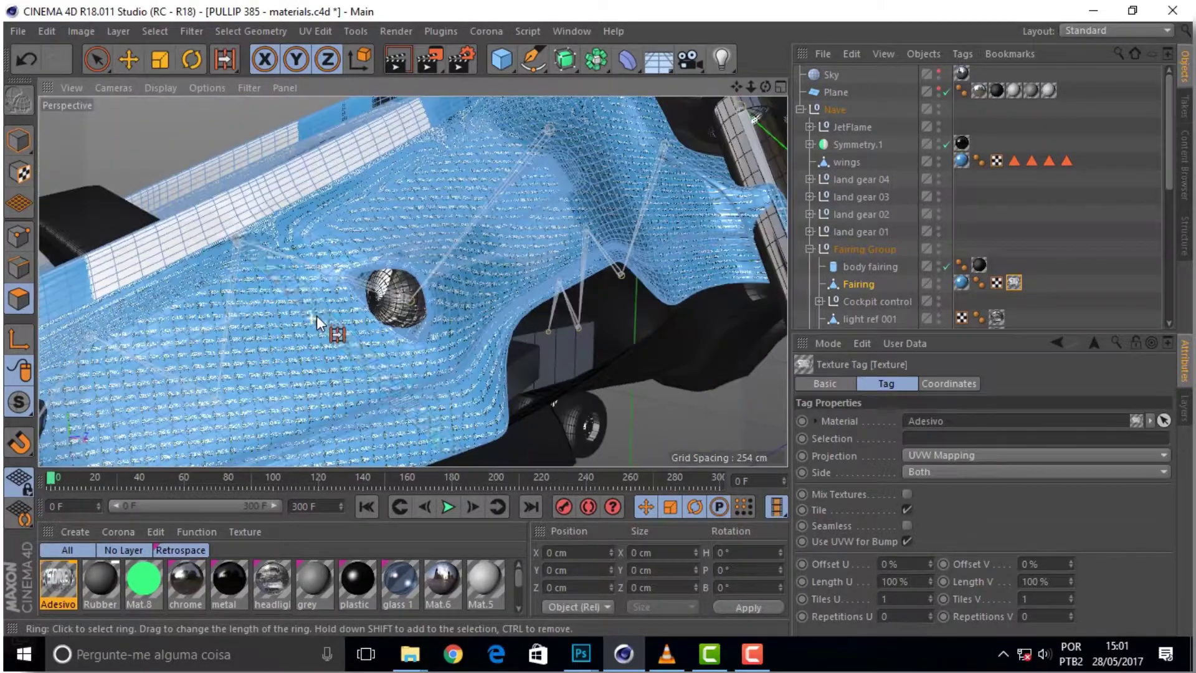
scroll(316, 316, down, 2)
scroll(319, 317, down, 2)
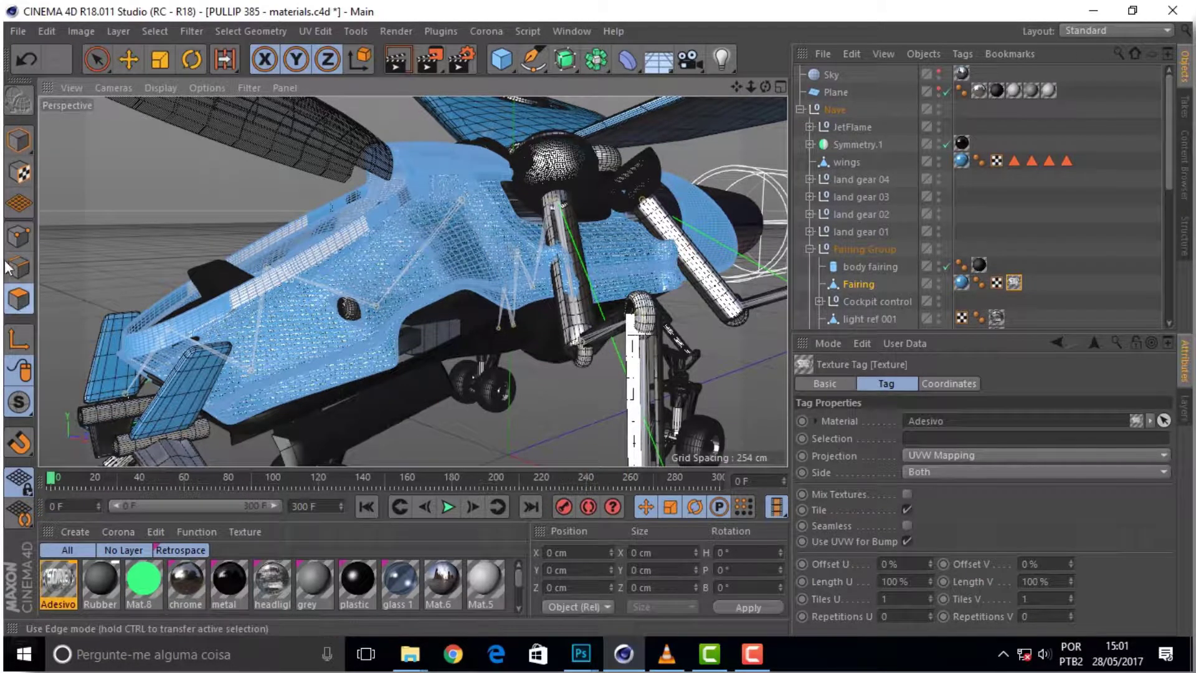
click(18, 142)
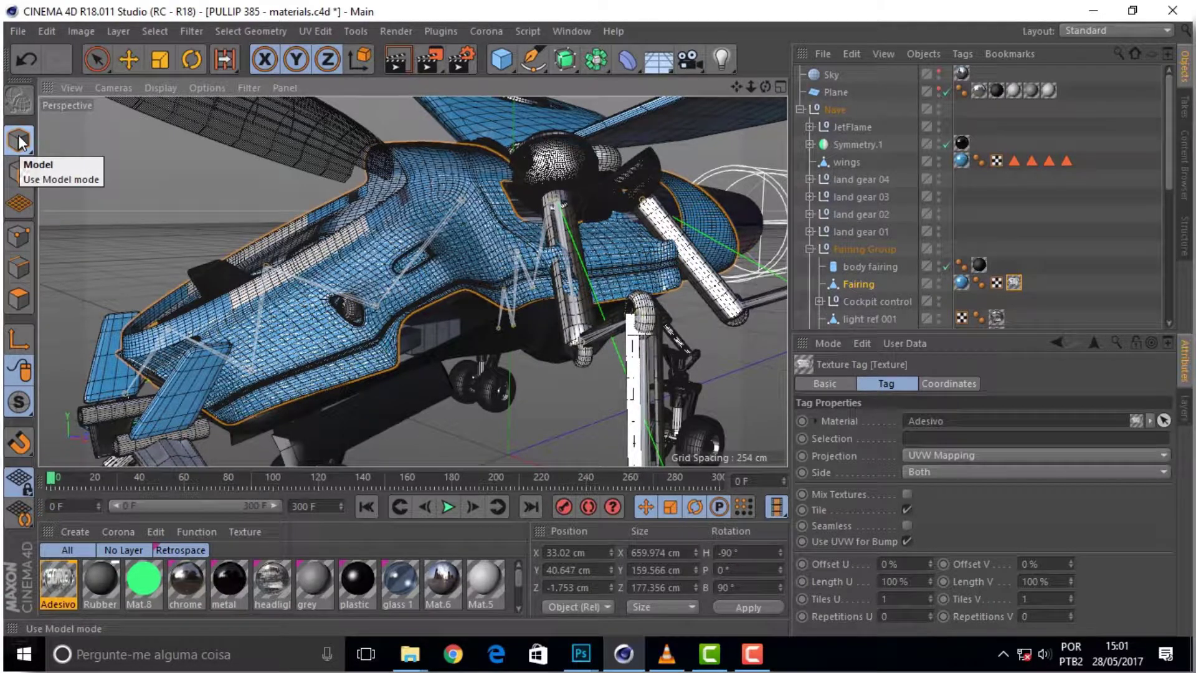
Keep Gouraud shading and switch to Texture mode to show the Adesivo projection grid.
click(161, 86)
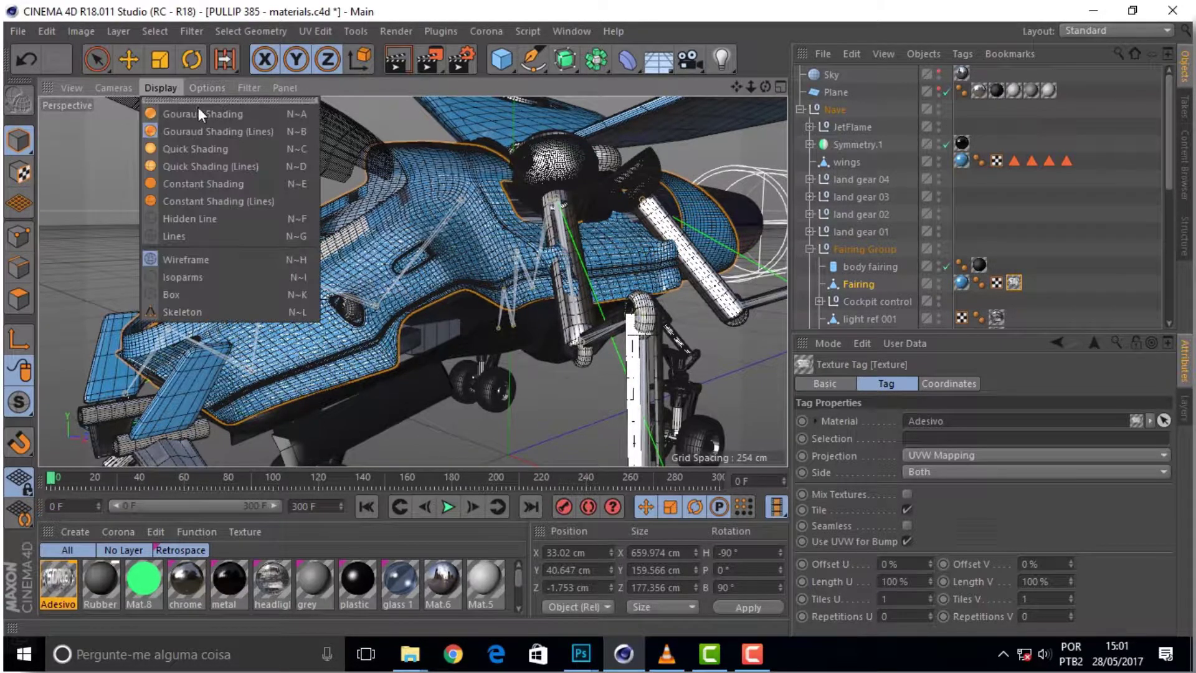
click(232, 125)
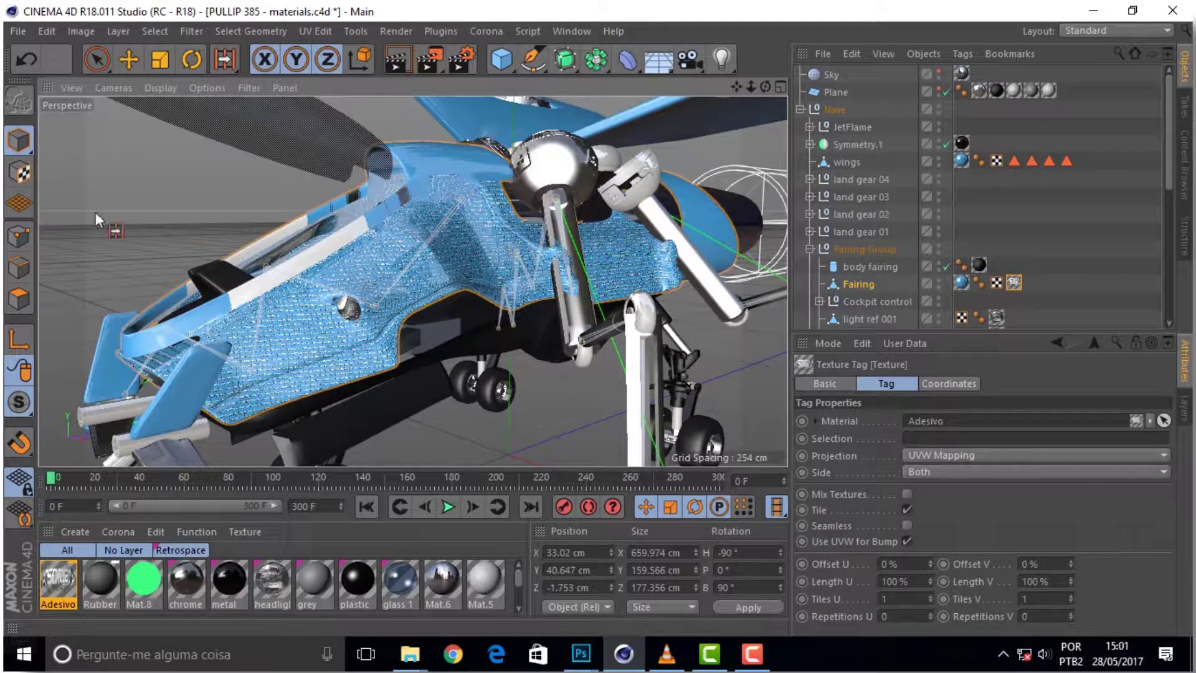
click(23, 171)
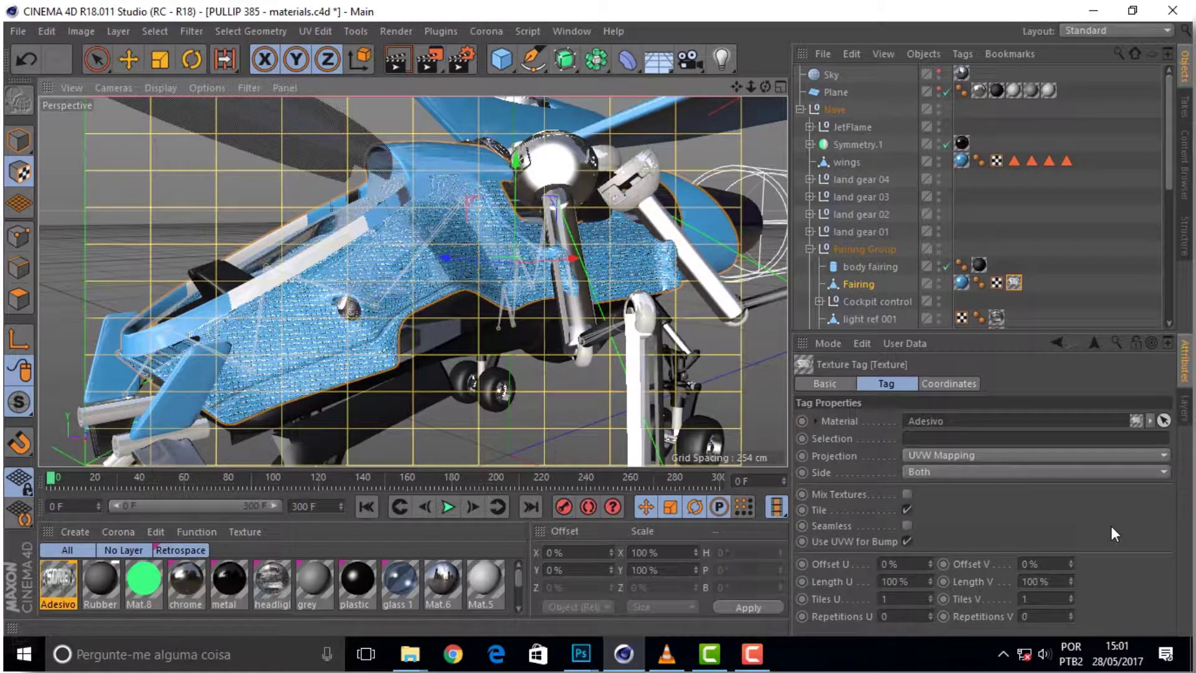
click(1120, 454)
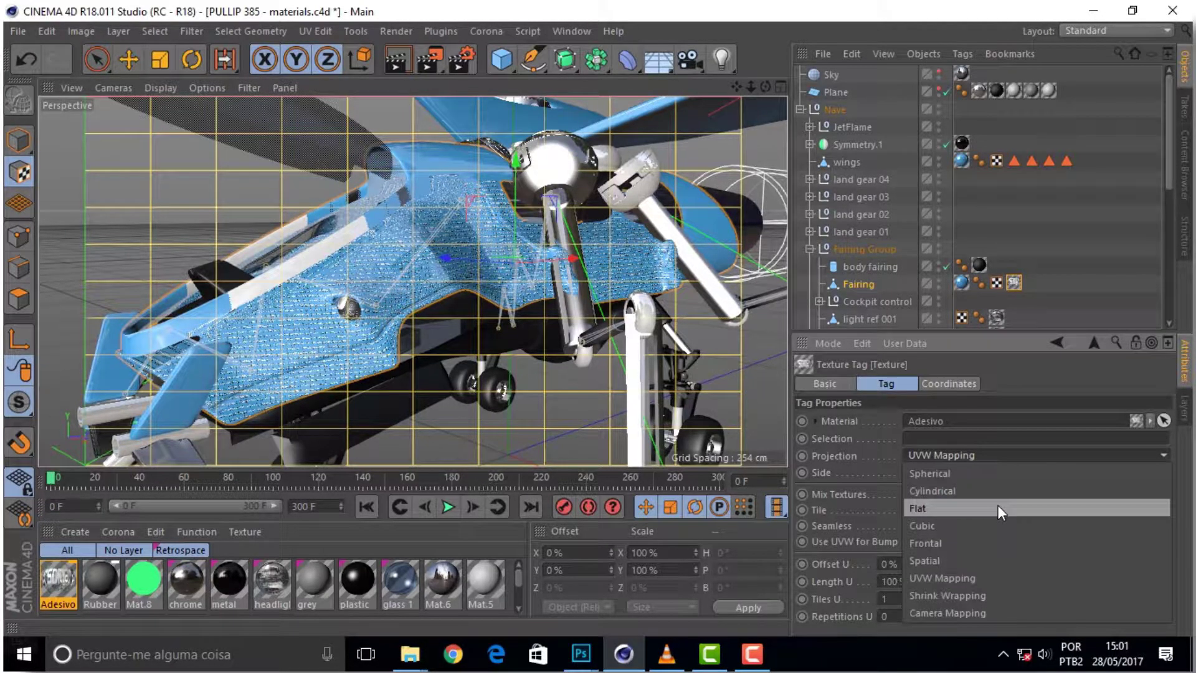
Set the Adesivo tag to Flat projection and move the decal down to -14% Y offset.
click(996, 504)
scroll(498, 300, down, 5)
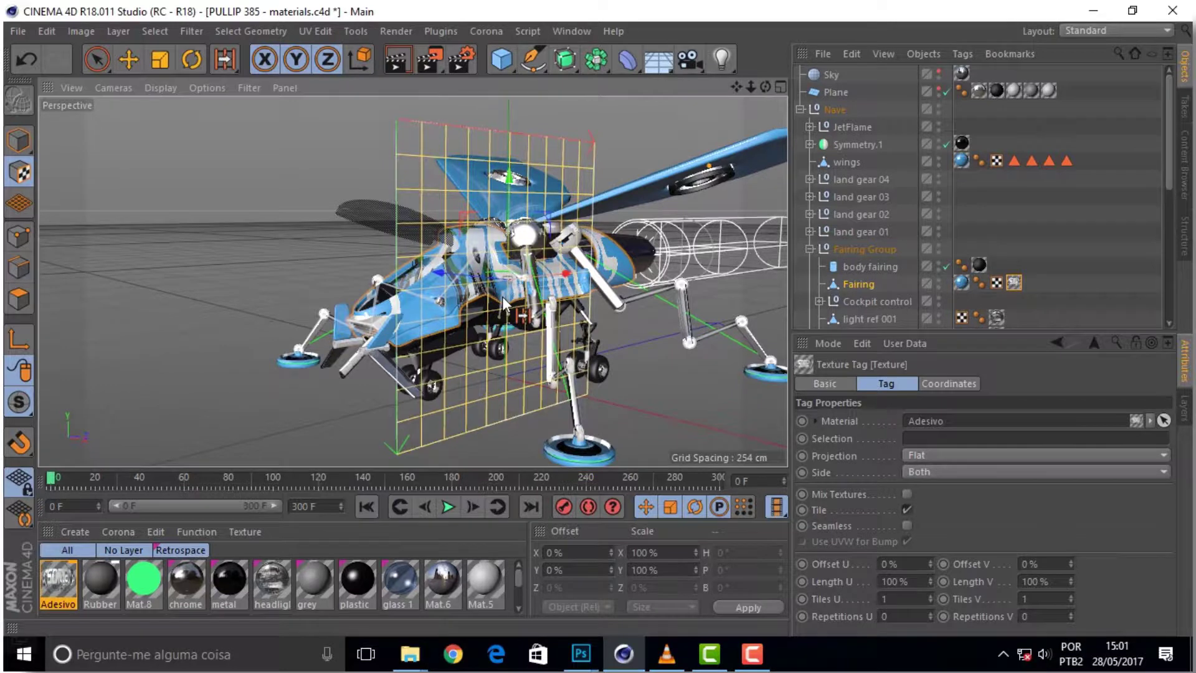
scroll(502, 296, up, 3)
alt+drag(501, 297, 508, 186)
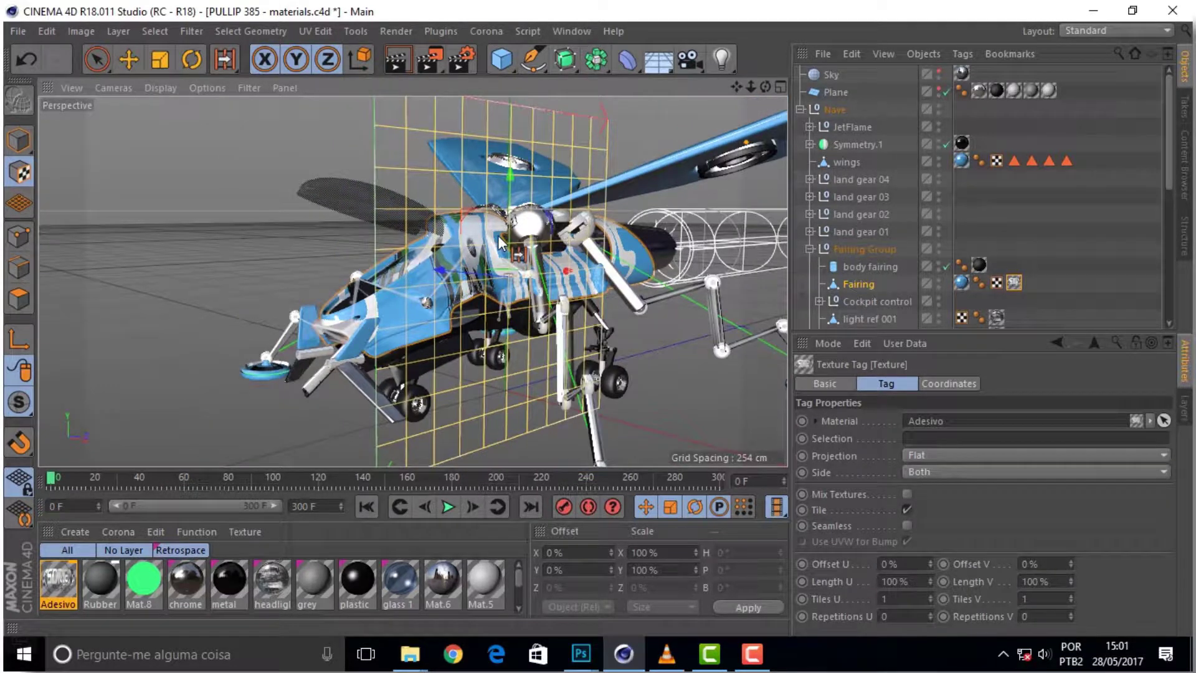
click(129, 59)
mouse_move(509, 177)
mouse_down()
mouse_move(514, 214)
mouse_move(575, 105)
mouse_move(587, 210)
mouse_up()
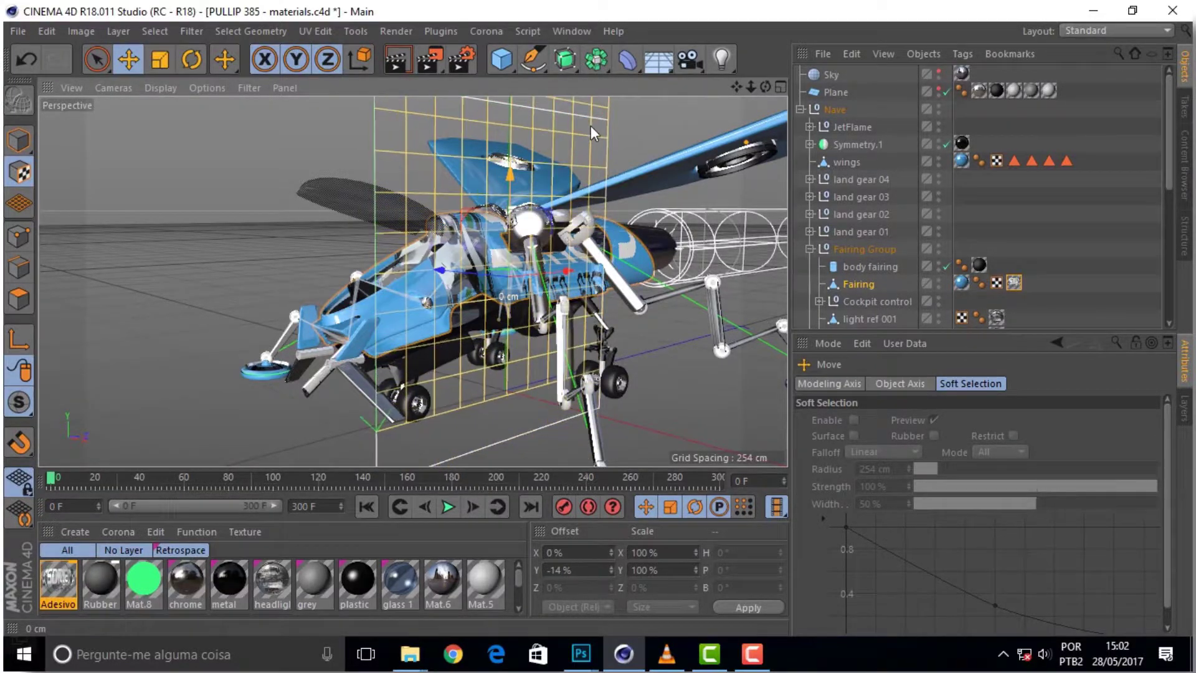
Squash the Adesivo decal projection vertically and drag it lower on the fairing.
drag(587, 211, 600, 193)
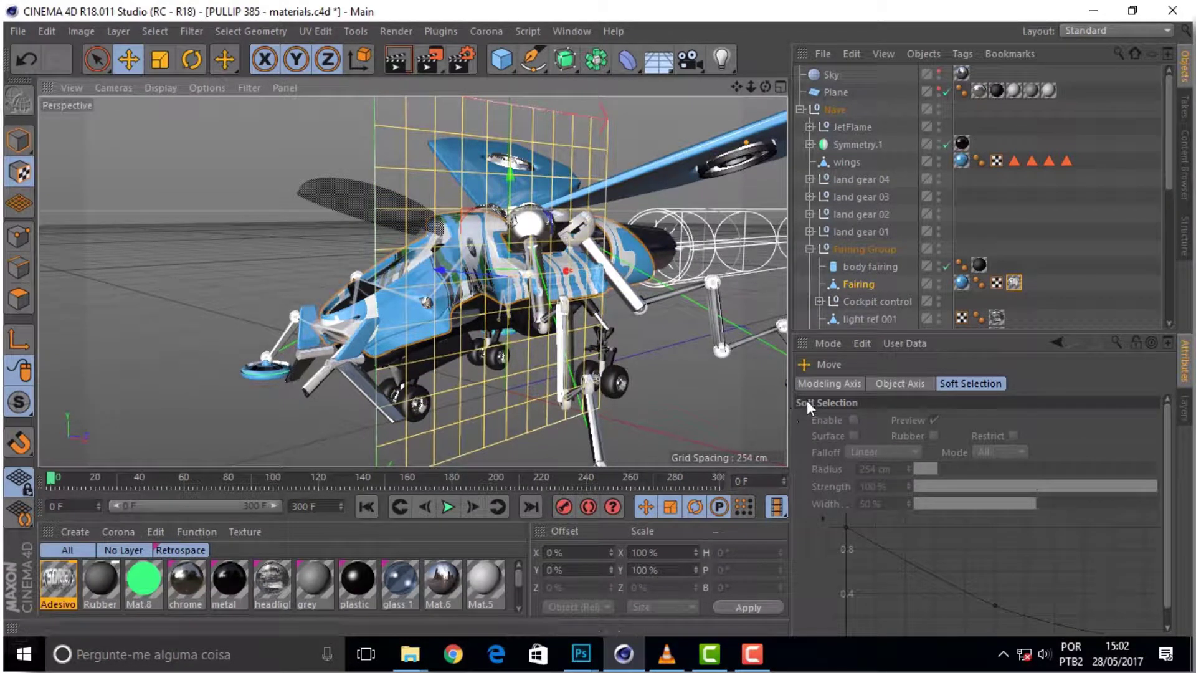
click(160, 59)
mouse_move(509, 174)
mouse_down()
mouse_move(510, 195)
mouse_move(441, 169)
mouse_up()
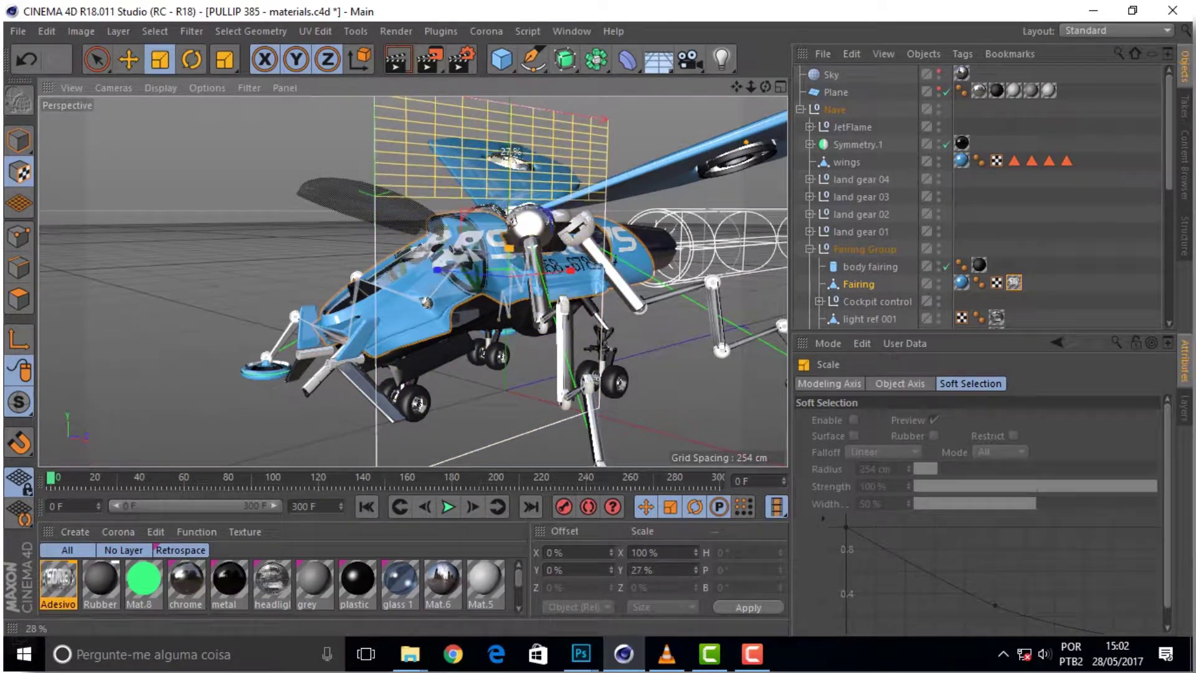
click(128, 59)
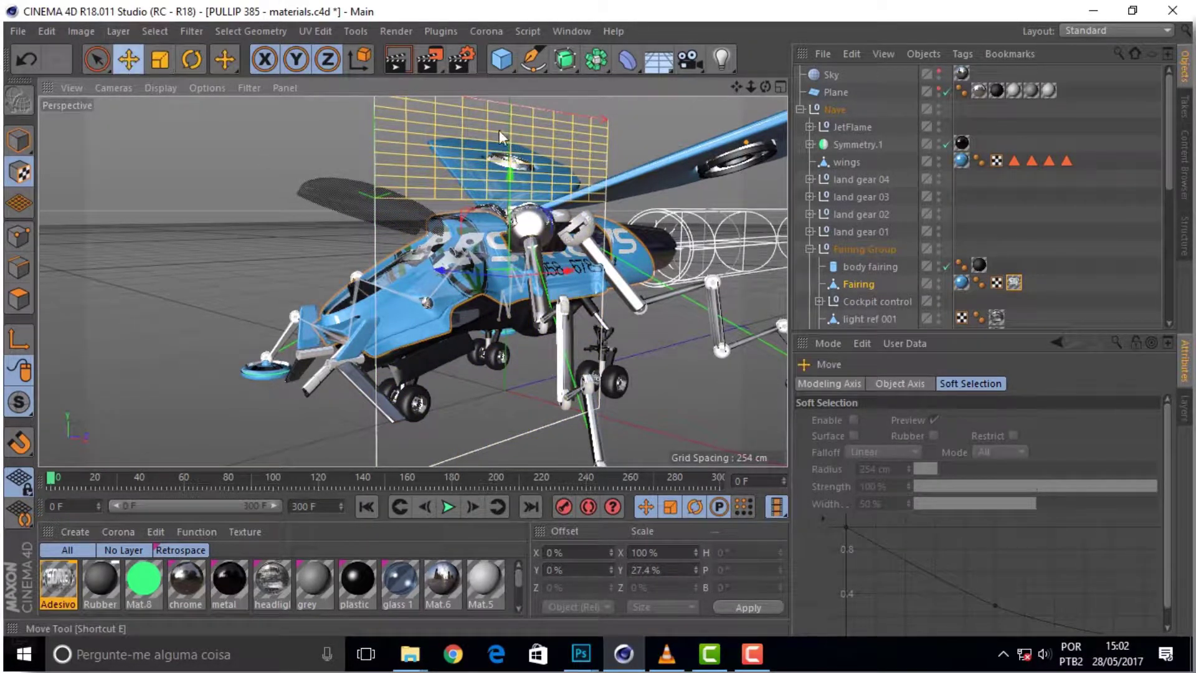
drag(514, 176, 517, 224)
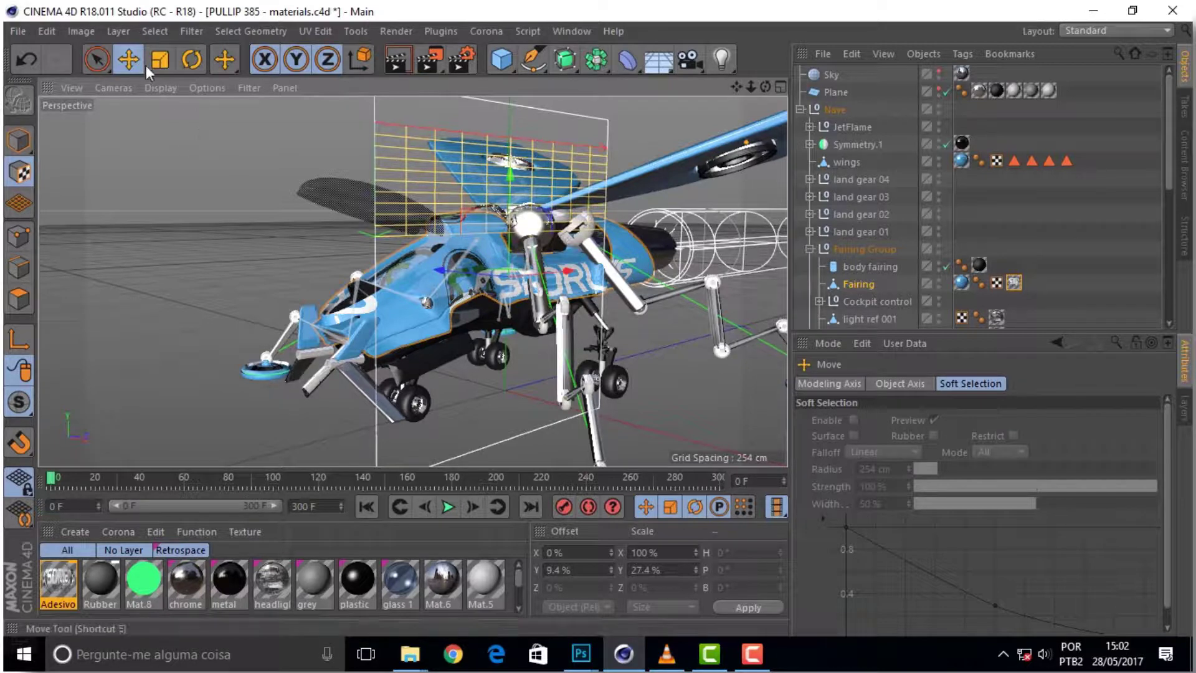
Refine the decal to 23.8% height at a 13.6% vertical offset, then inspect the ship.
click(160, 59)
drag(513, 170, 512, 193)
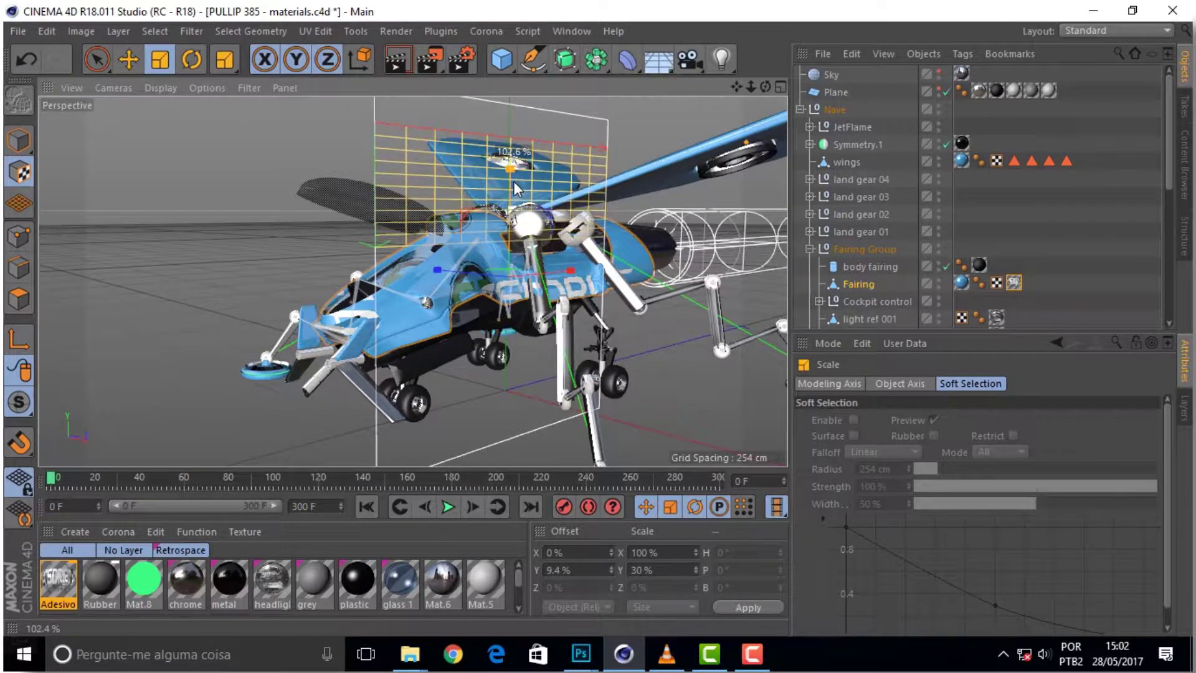
click(128, 59)
drag(506, 204, 574, 312)
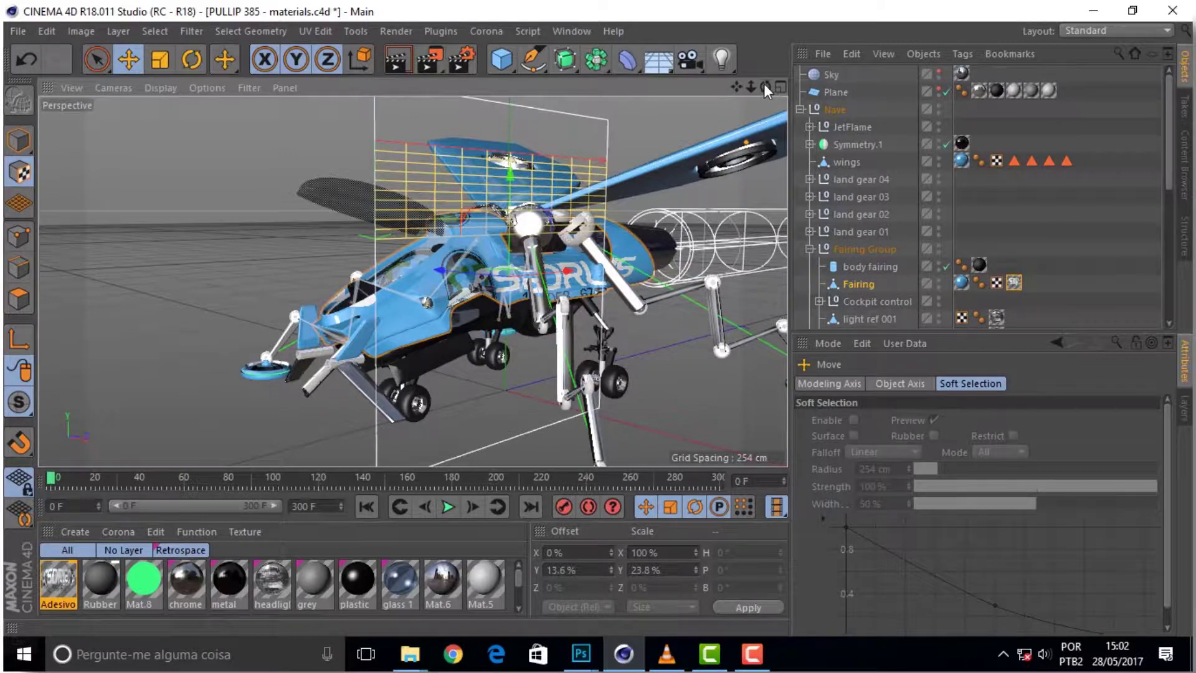
drag(763, 83, 654, 93)
drag(764, 86, 765, 56)
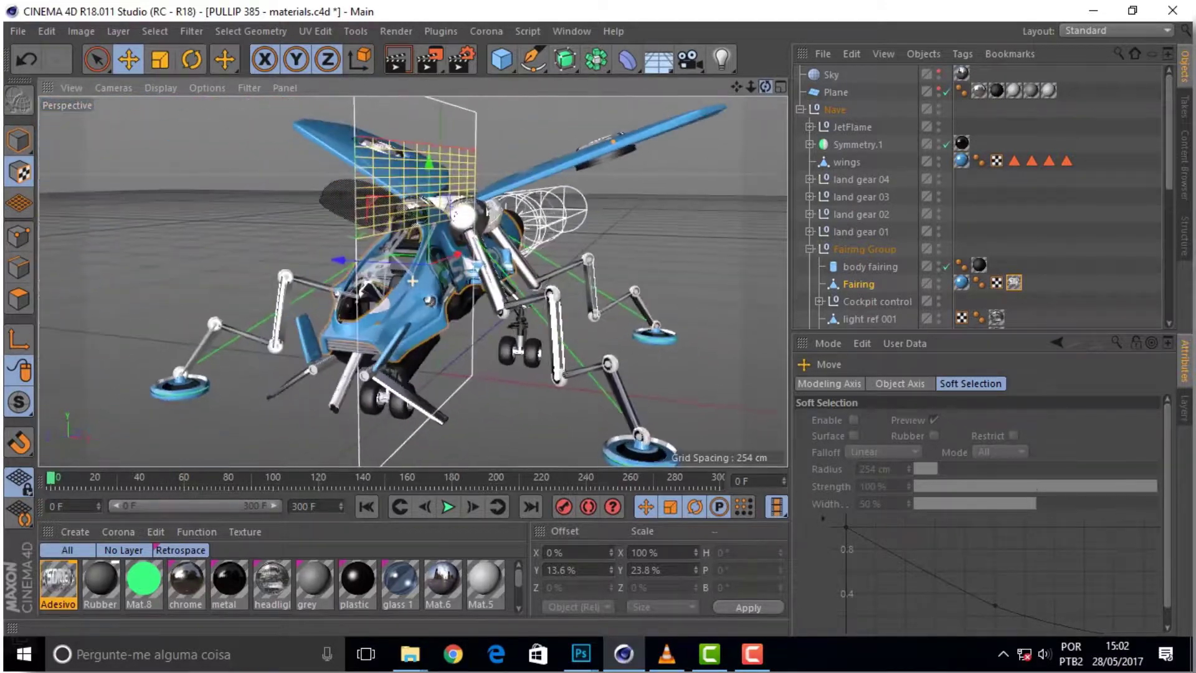
drag(764, 87, 516, 200)
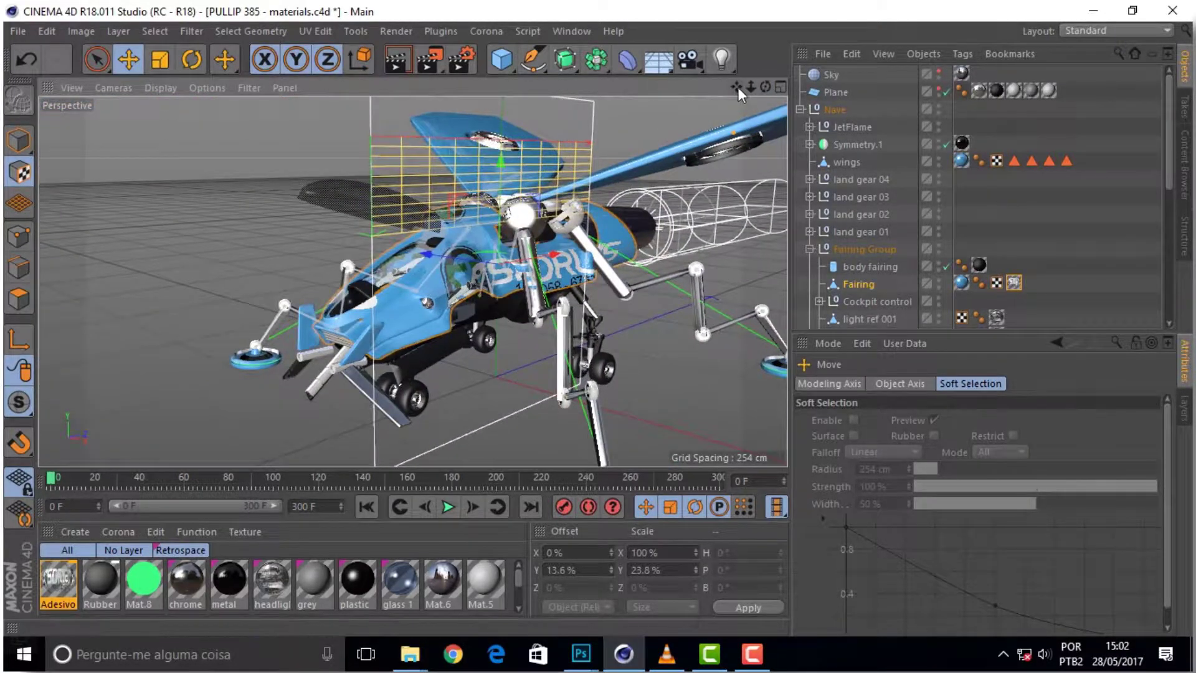
mouse_move(737, 87)
mouse_down()
mouse_move(677, 89)
mouse_move(732, 88)
mouse_up()
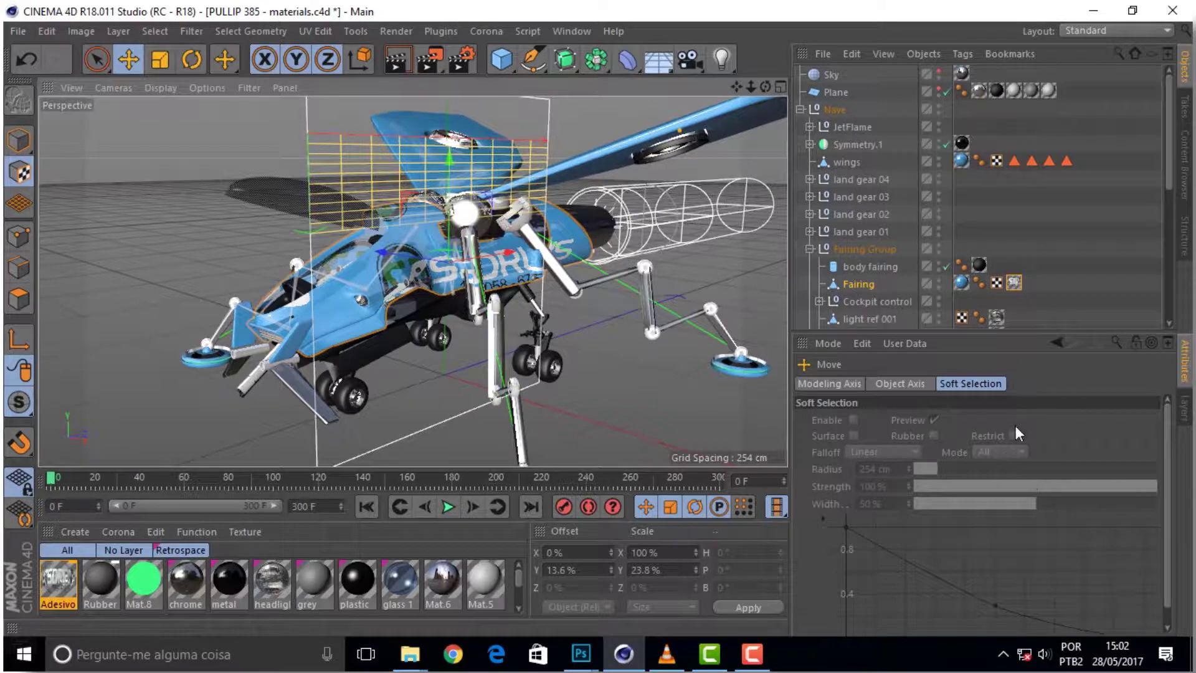
Turn off tiling on the Fairing's Adesivo tag and lower the single decal to 38.2% Y offset.
click(1012, 282)
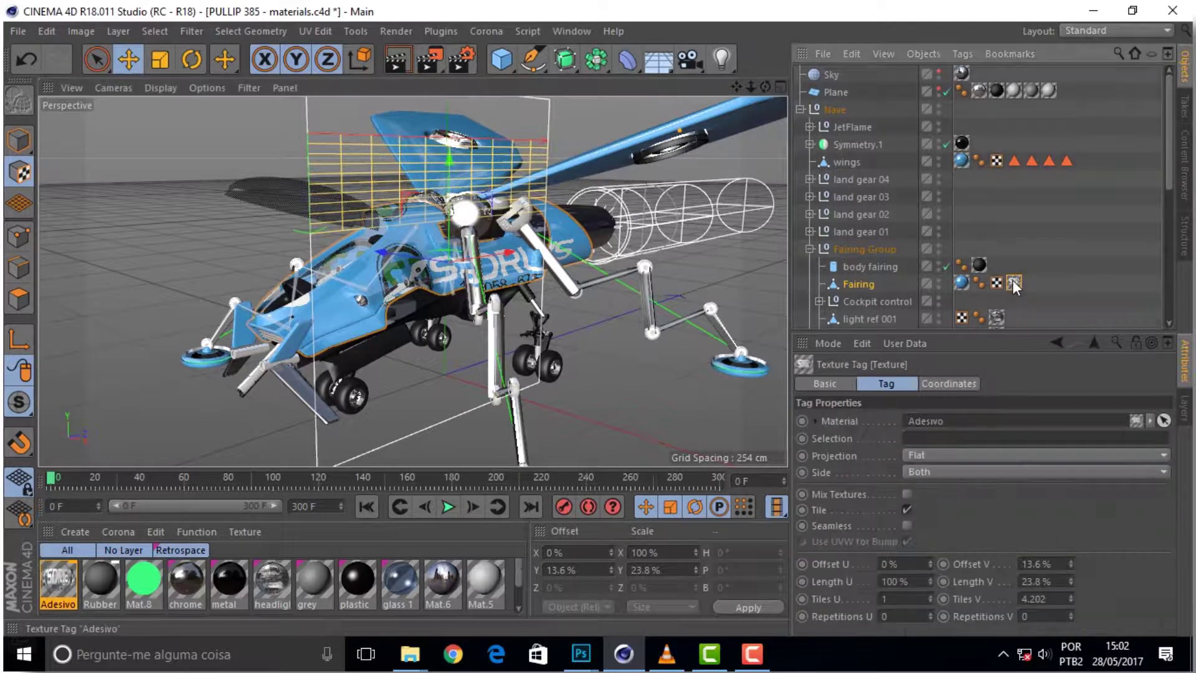
click(906, 510)
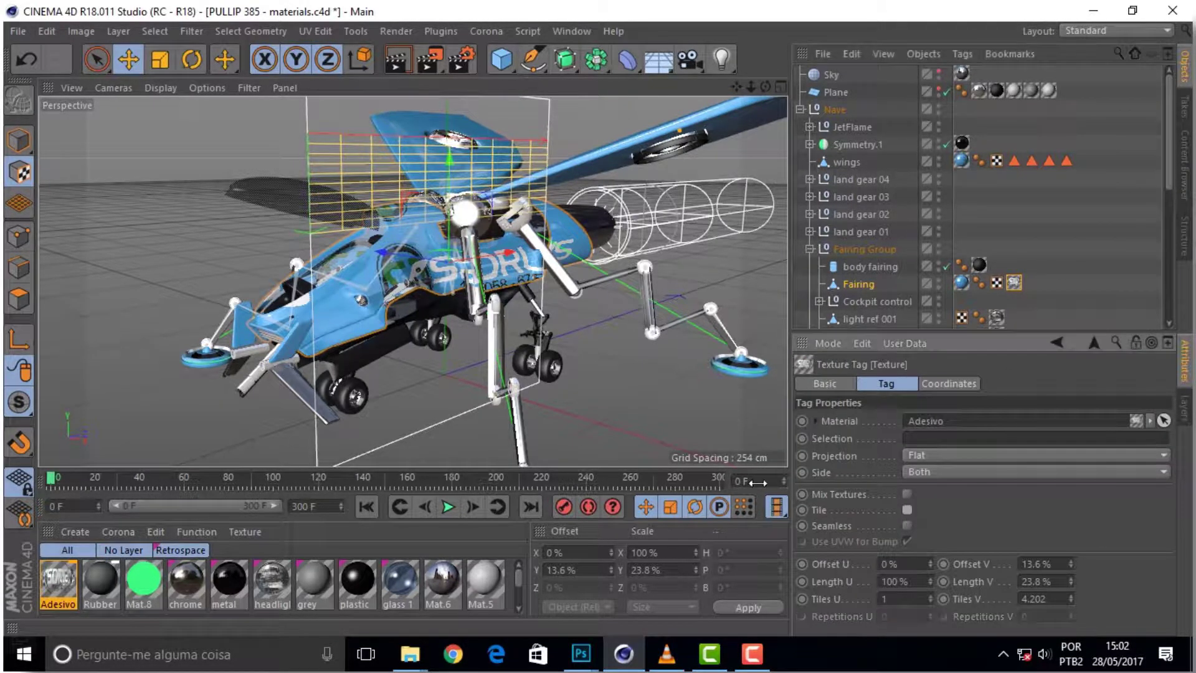
click(906, 509)
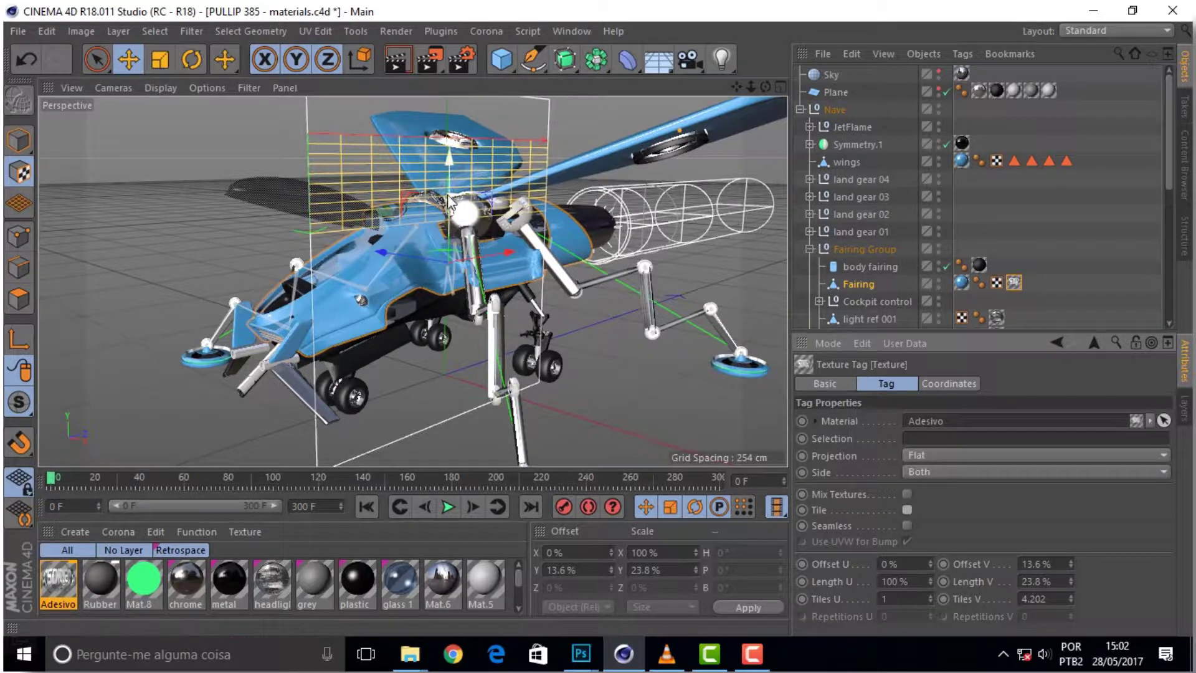
drag(454, 178, 464, 278)
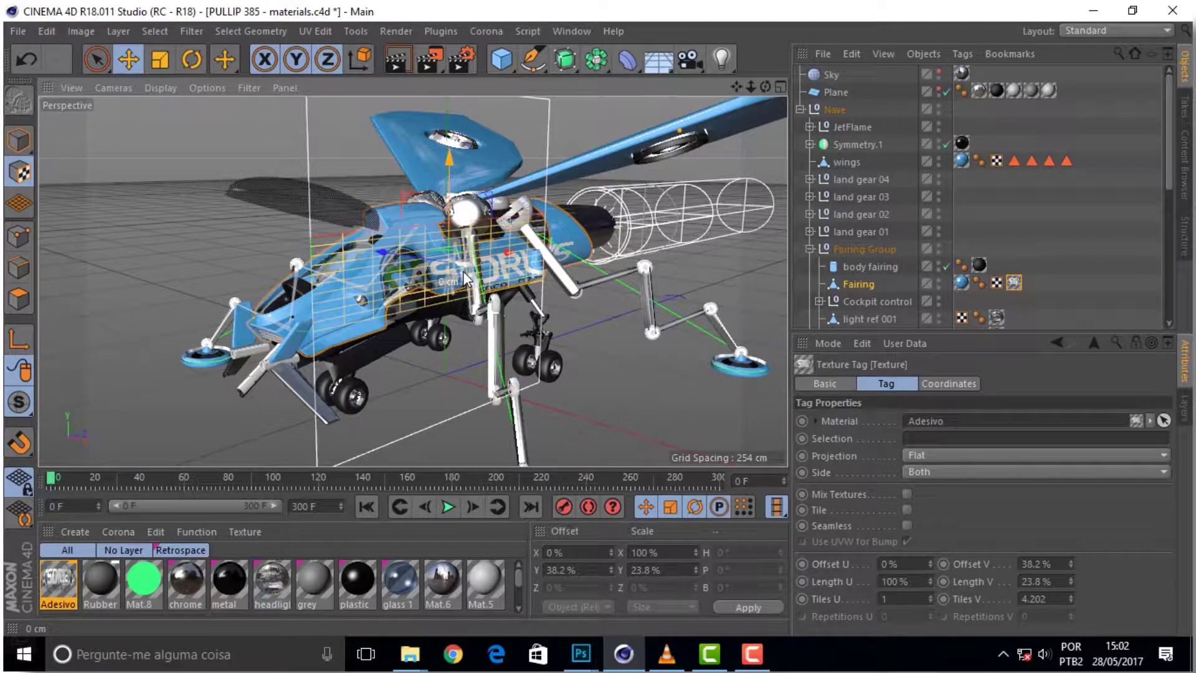
drag(765, 86, 765, 86)
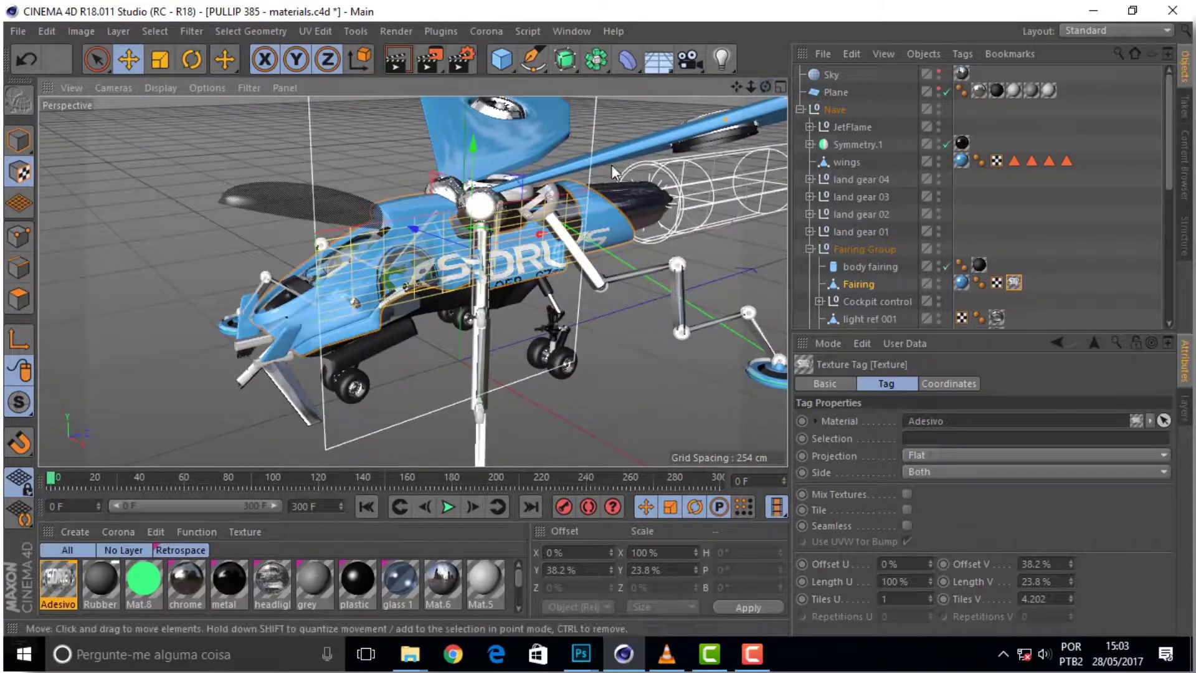
Nudge the Adesivo decal across the fairing to a 2% X, 38.8% Y offset.
scroll(420, 243, up, 3)
alt+drag(420, 249, 482, 236)
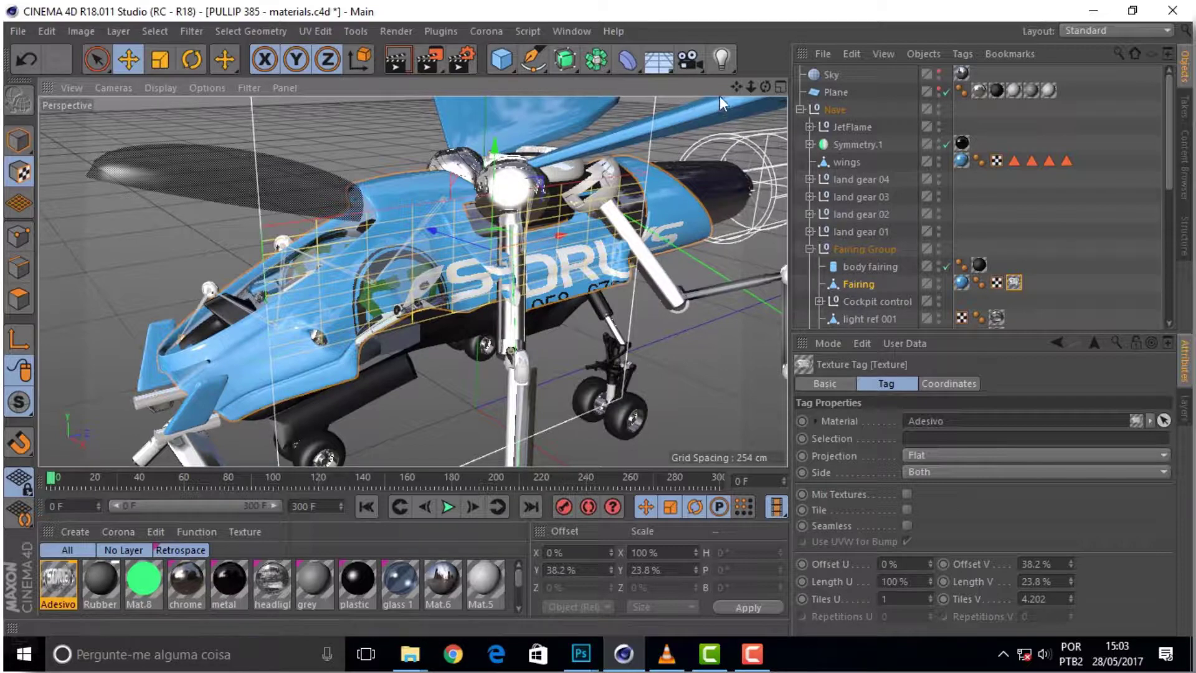
mouse_move(769, 88)
mouse_down()
mouse_move(560, 99)
mouse_move(783, 106)
mouse_up()
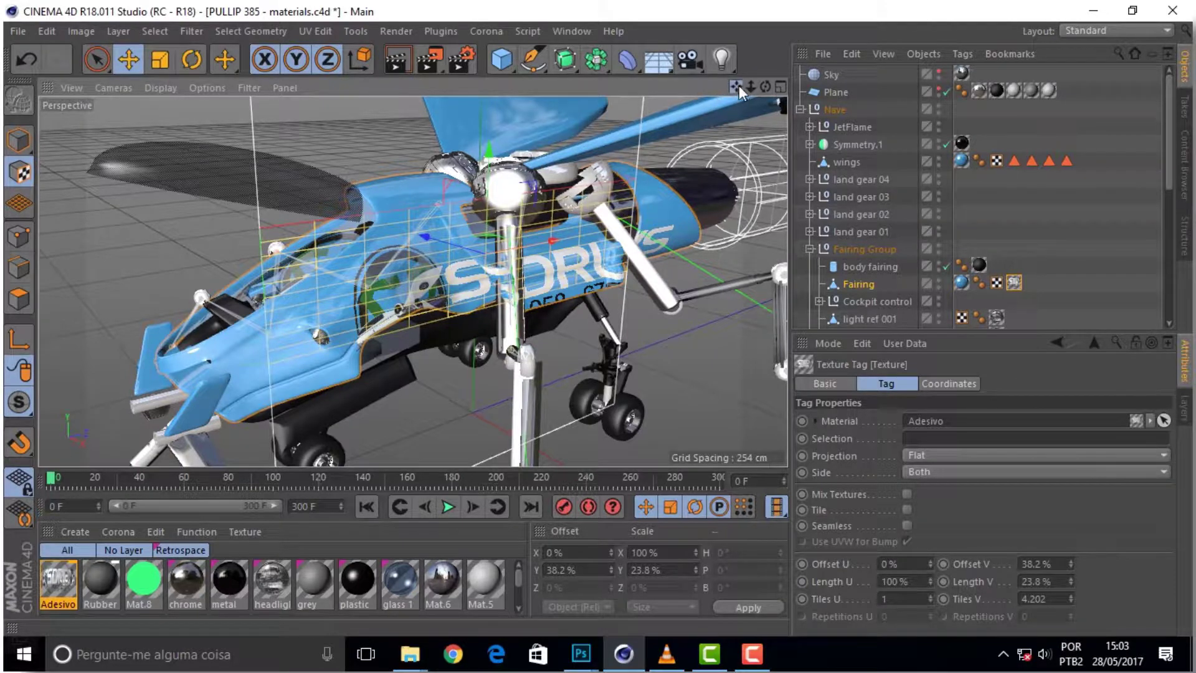
drag(739, 85, 765, 85)
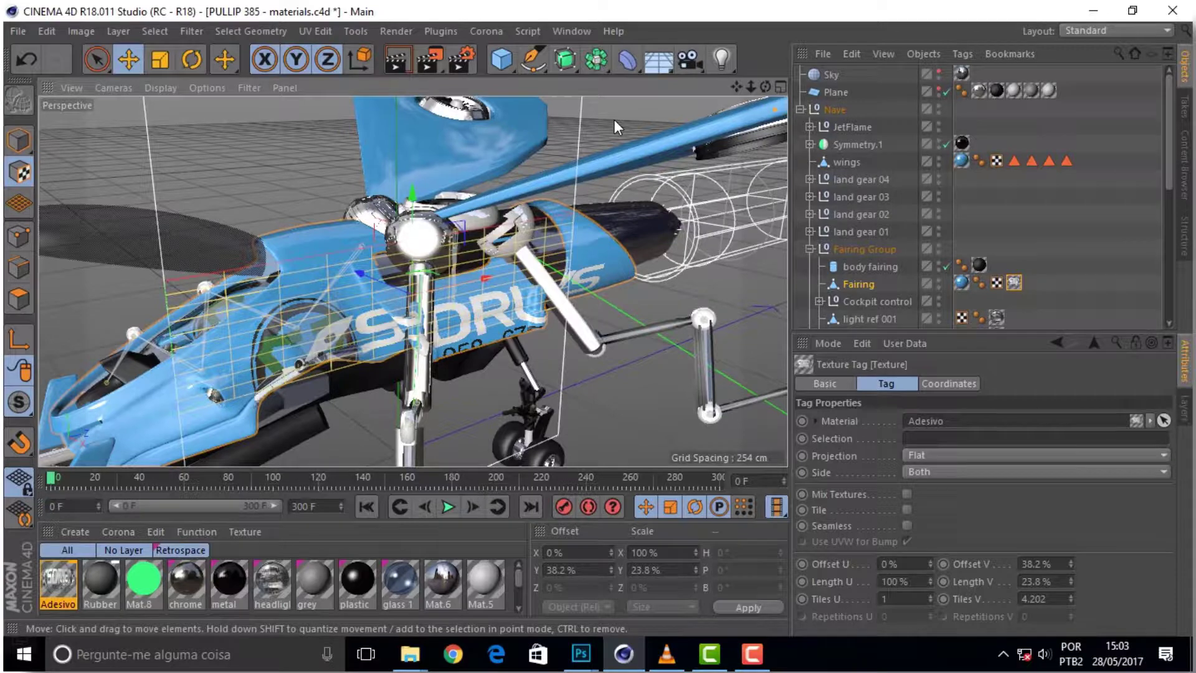
mouse_move(455, 227)
mouse_down()
mouse_move(544, 217)
mouse_move(449, 227)
mouse_move(468, 212)
mouse_move(466, 225)
mouse_up()
Inspect the decal from several angles and select the Adesivo material in the Material Manager.
drag(766, 86, 765, 87)
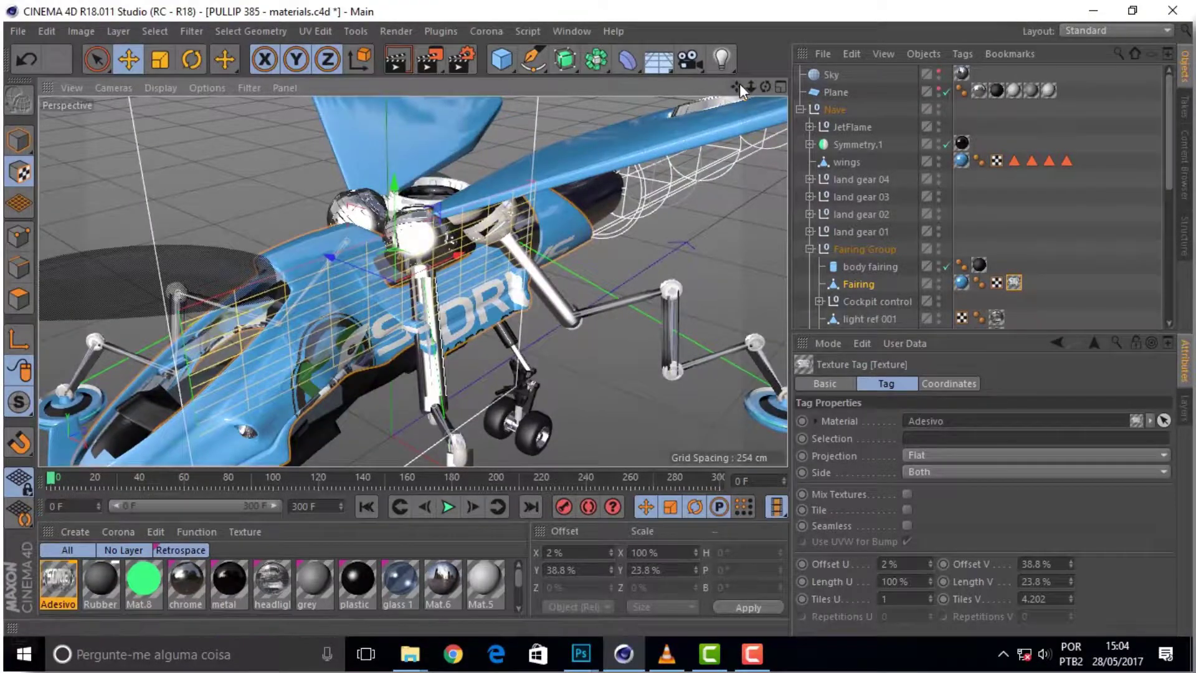
drag(765, 87, 764, 92)
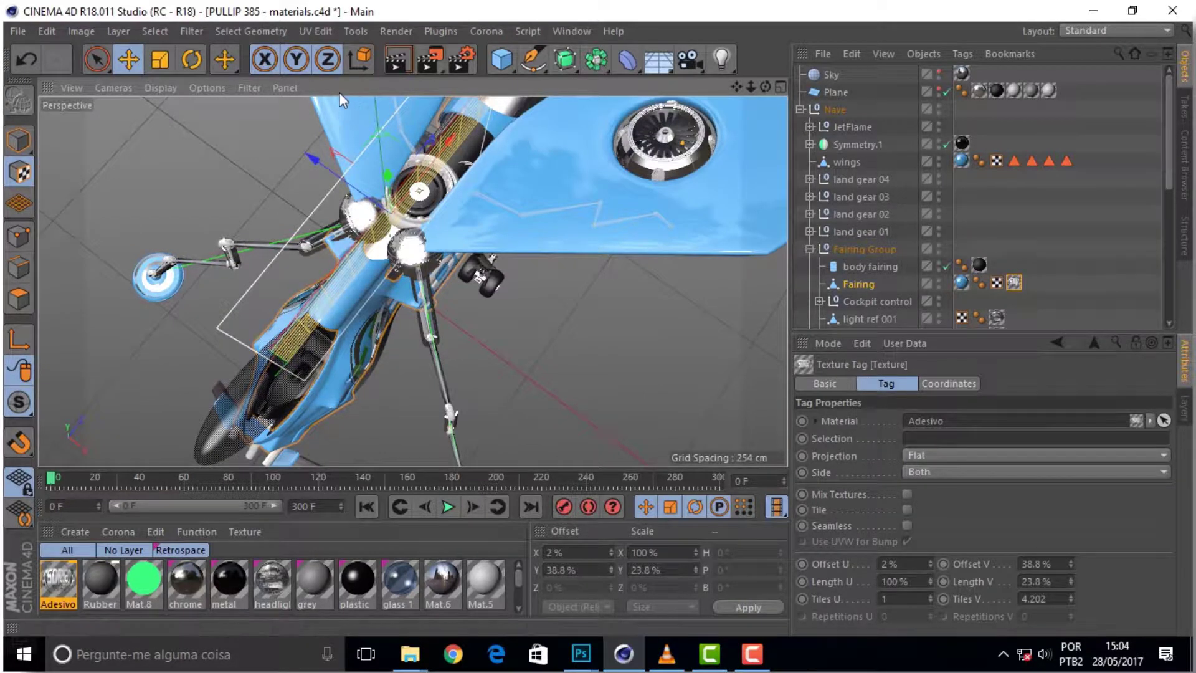
drag(764, 84, 765, 87)
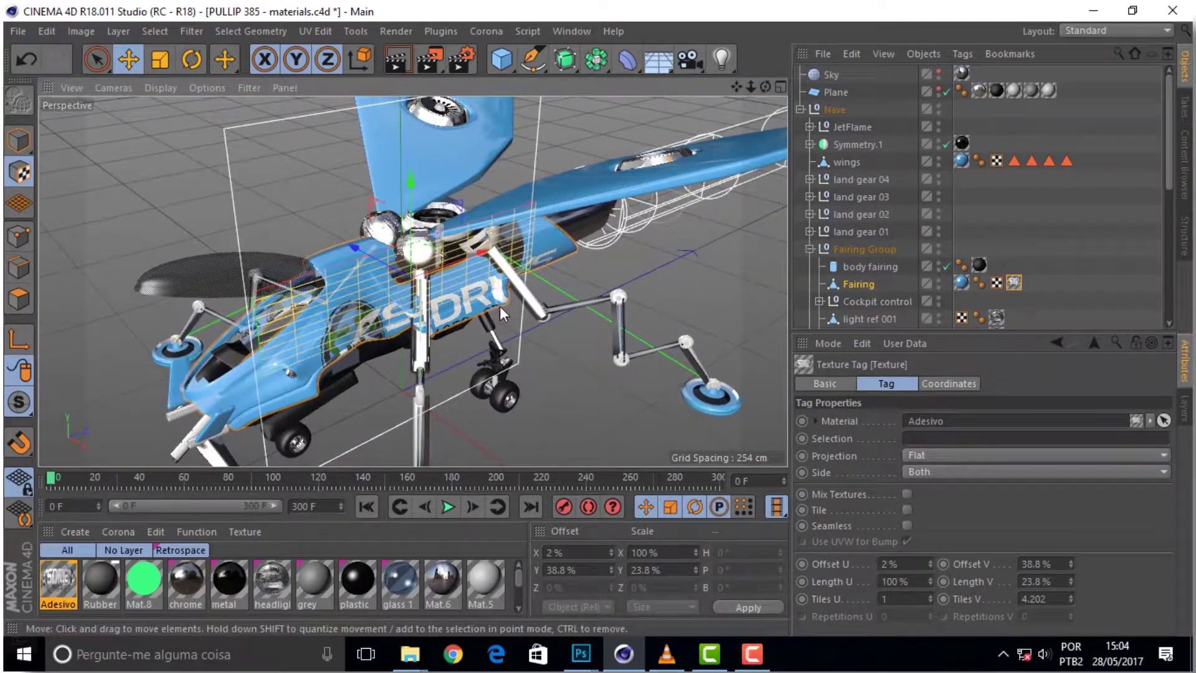
scroll(614, 309, up, 1)
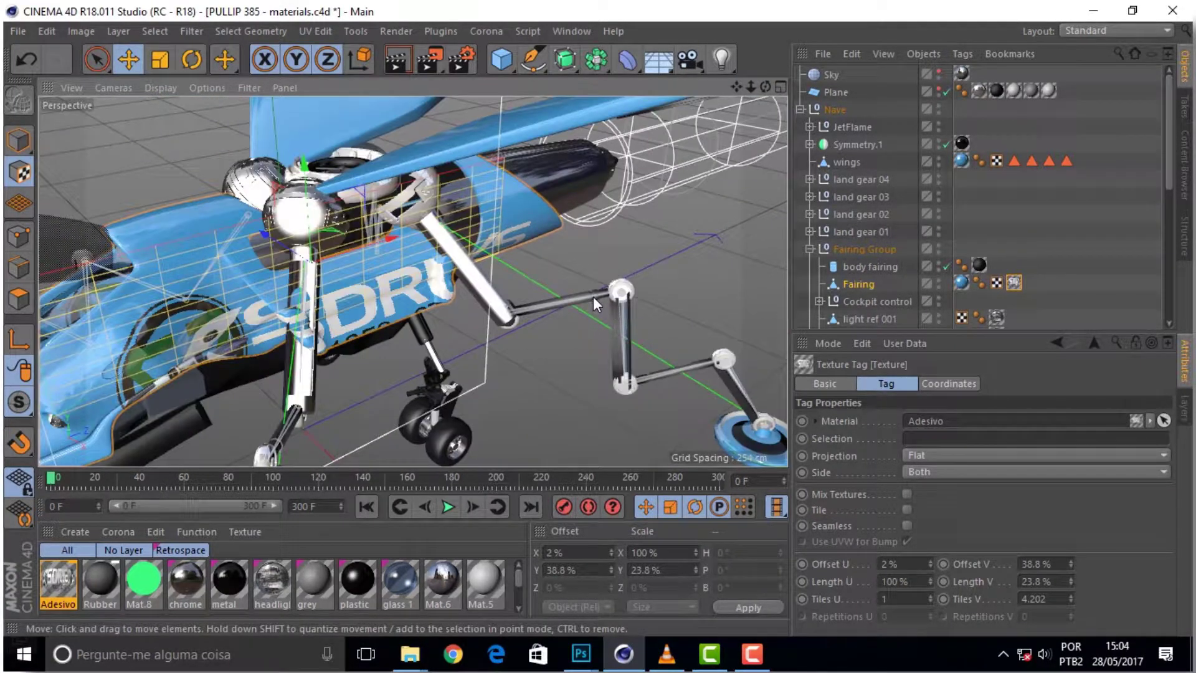
scroll(593, 297, up, 1)
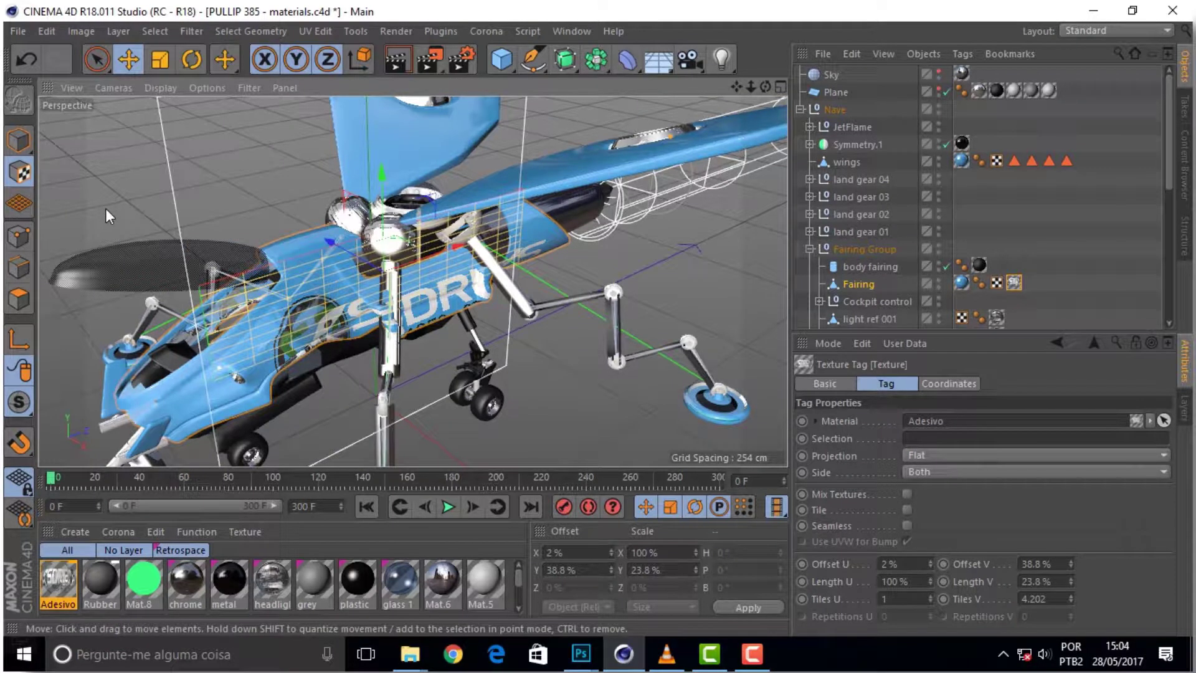
click(58, 582)
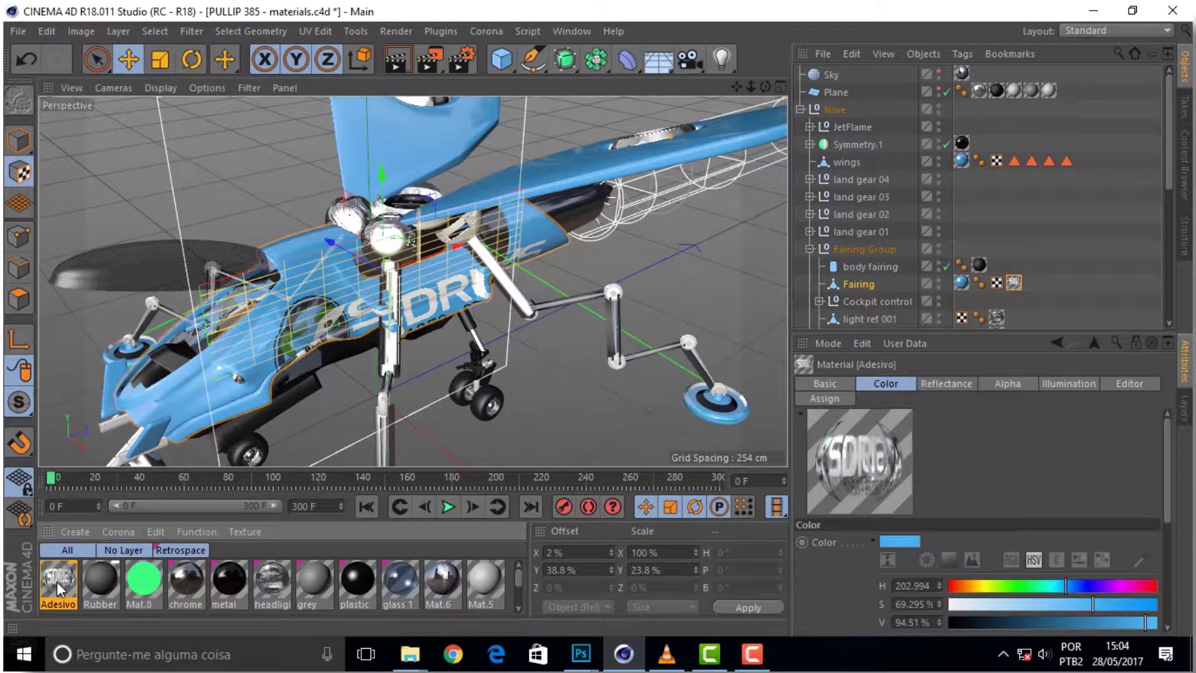
Apply a second Adesivo texture to the Fairing with Flat projection.
drag(55, 581, 734, 364)
mouse_move(963, 273)
mouse_down()
mouse_move(1028, 287)
mouse_move(1011, 287)
mouse_up()
drag(65, 591, 859, 284)
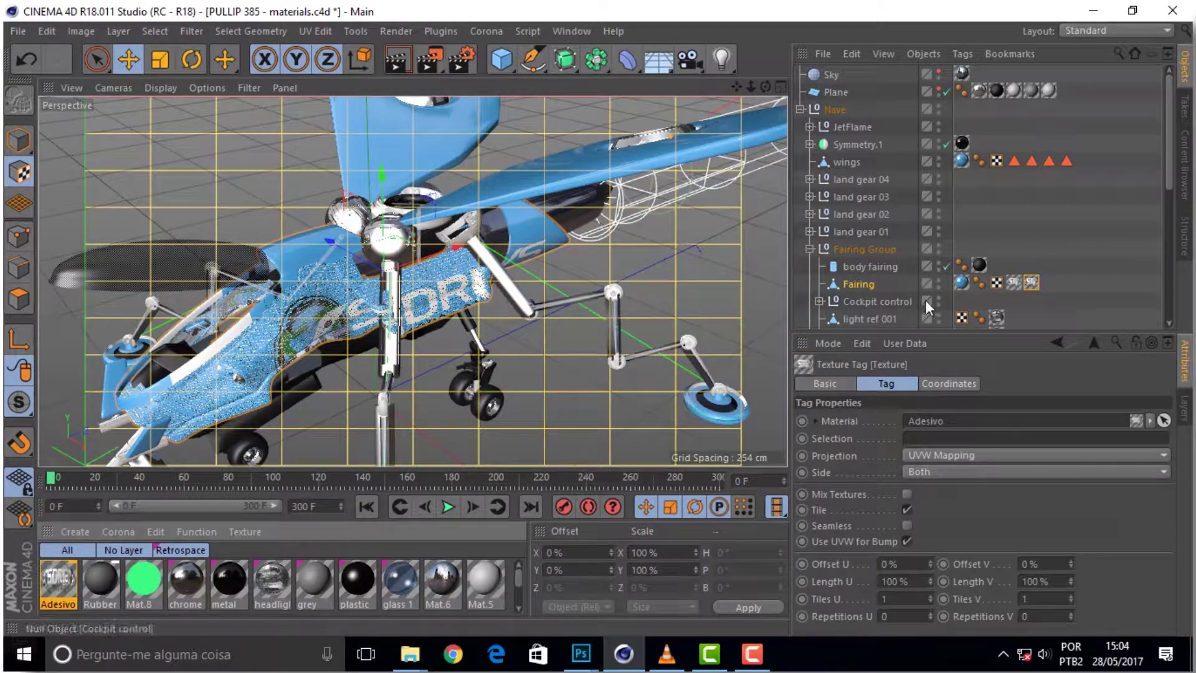
click(1107, 455)
click(985, 512)
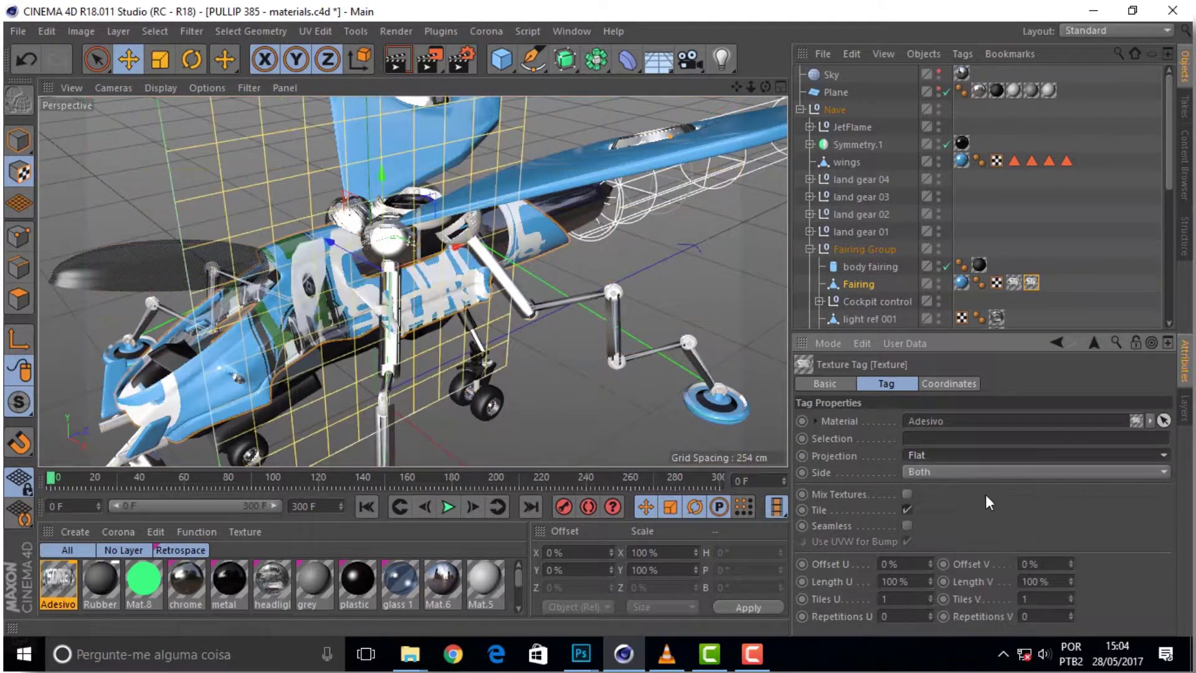
Shrink the new decal's height to 10.4% and move it down onto the fuselage.
click(160, 60)
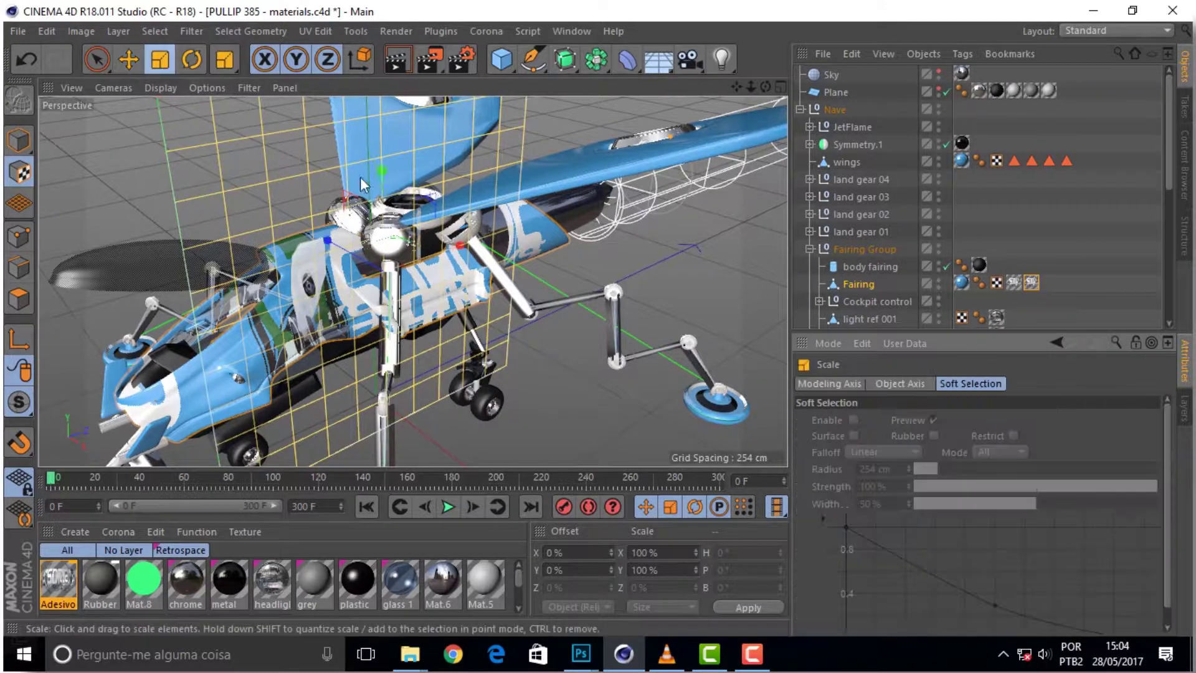
drag(387, 178, 381, 148)
drag(386, 265, 384, 263)
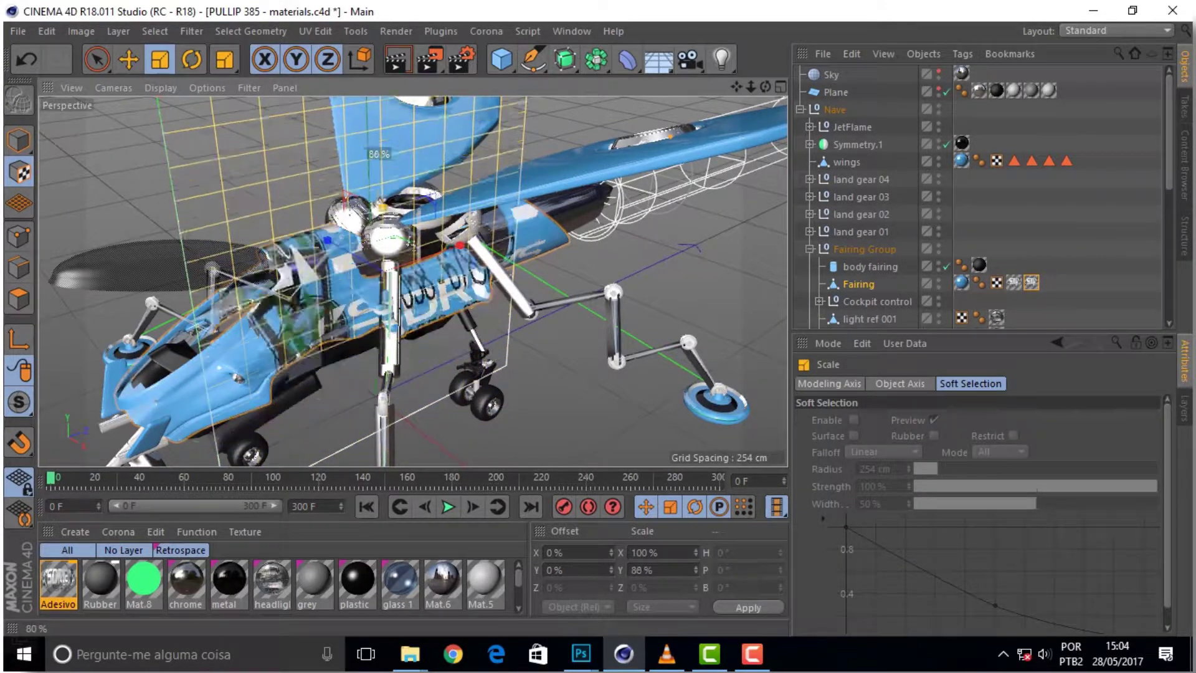
drag(382, 156, 322, 132)
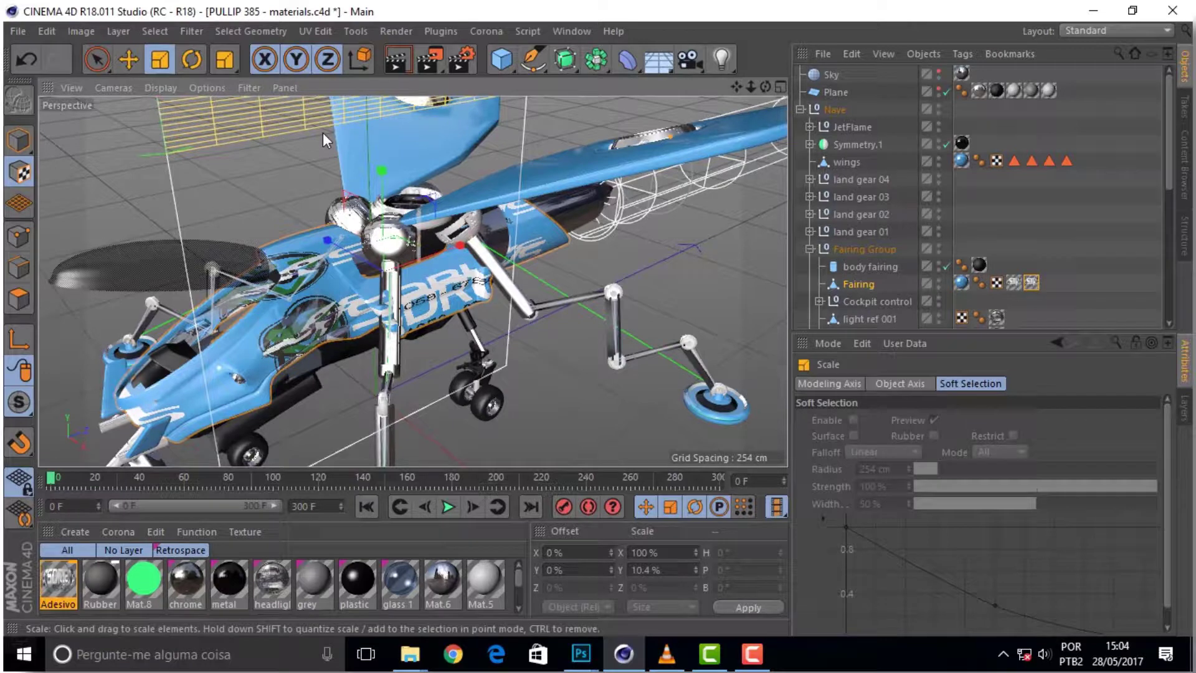
click(127, 63)
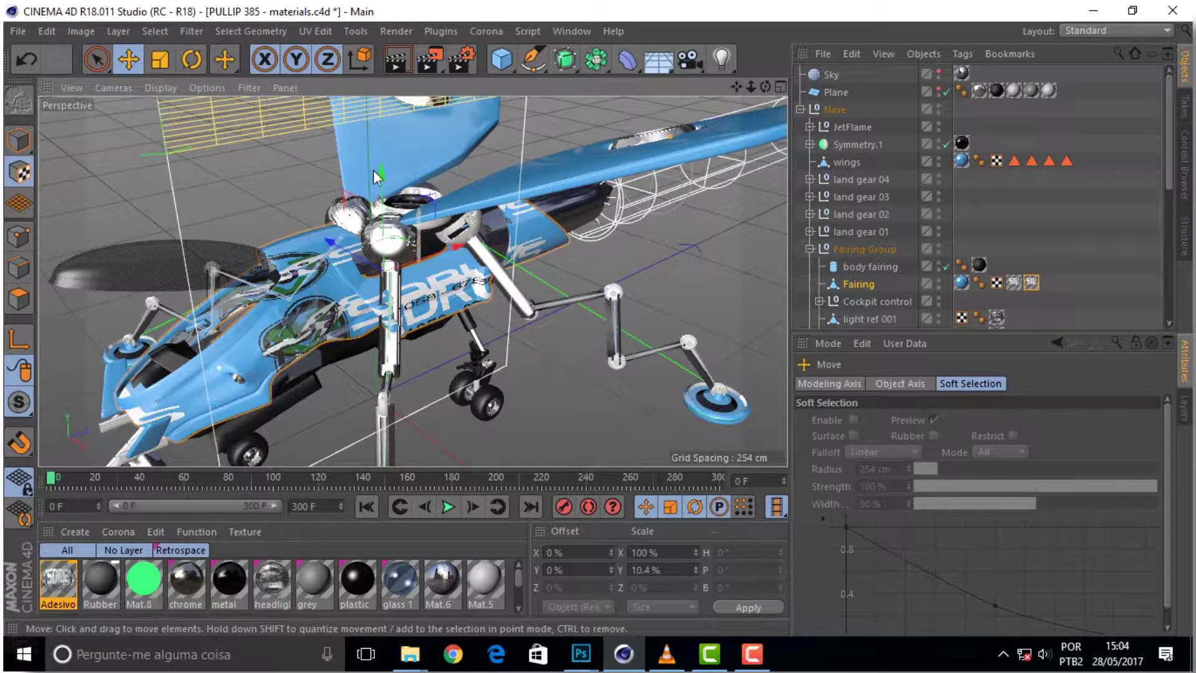
drag(386, 178, 385, 274)
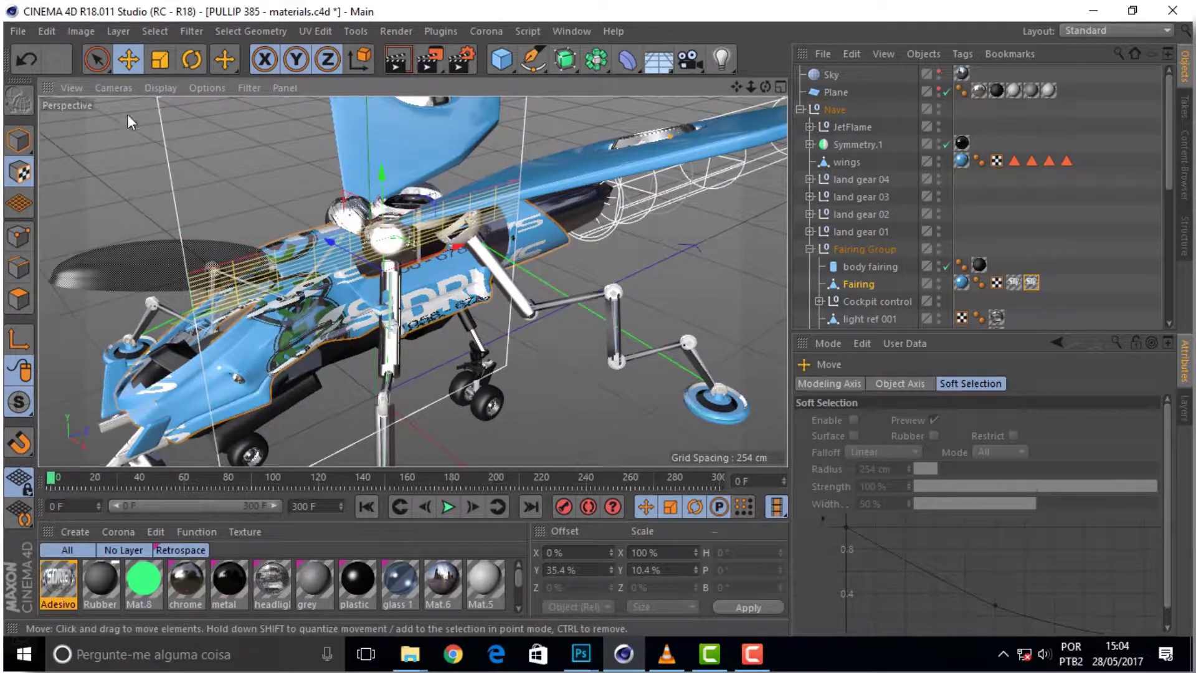
Shrink the decal further to 10.4% by 3.6% and switch off its tiling.
click(160, 60)
drag(436, 252, 125, 292)
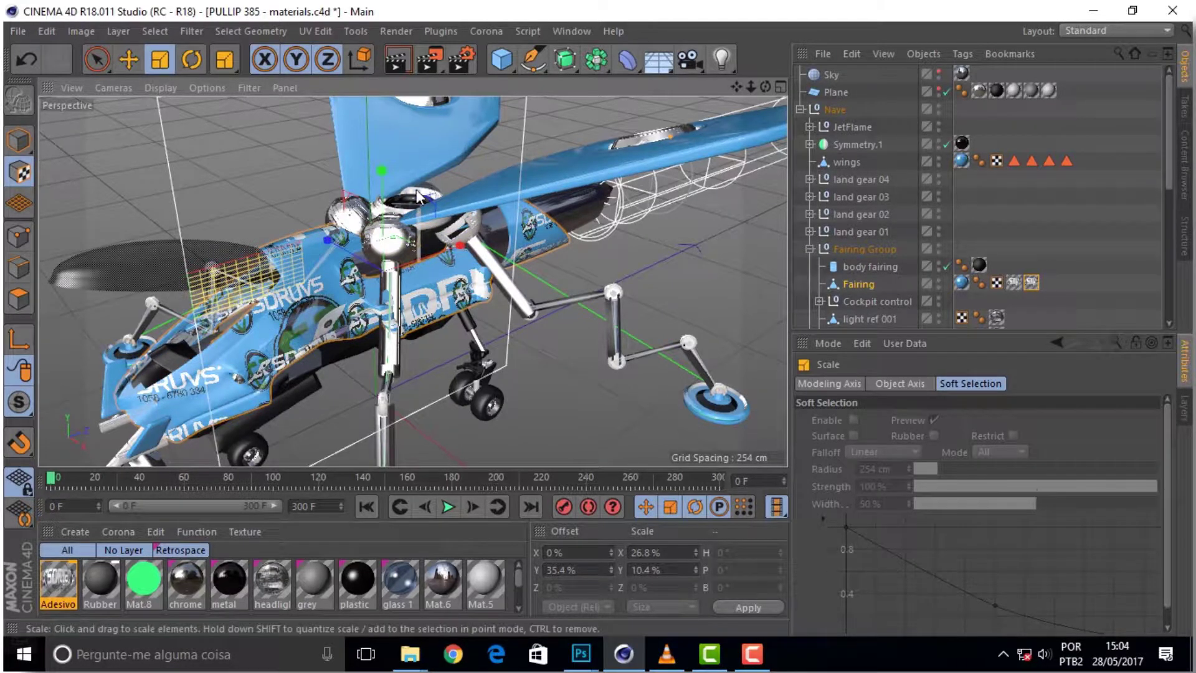
drag(435, 196, 361, 163)
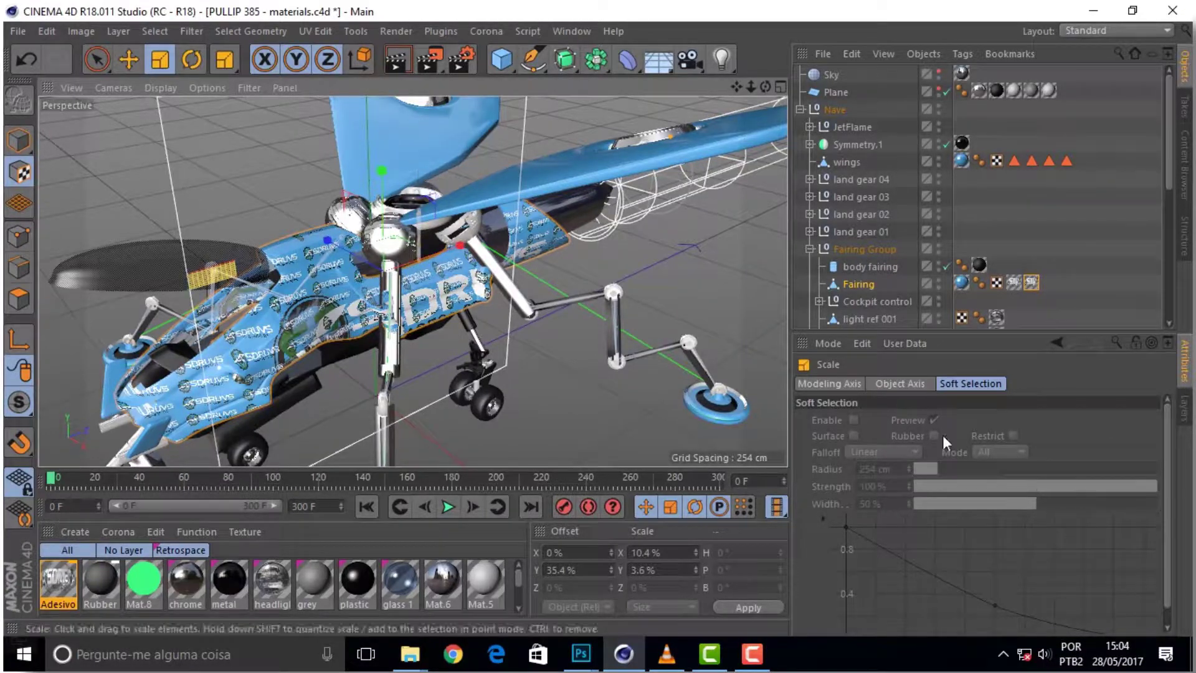
click(1034, 280)
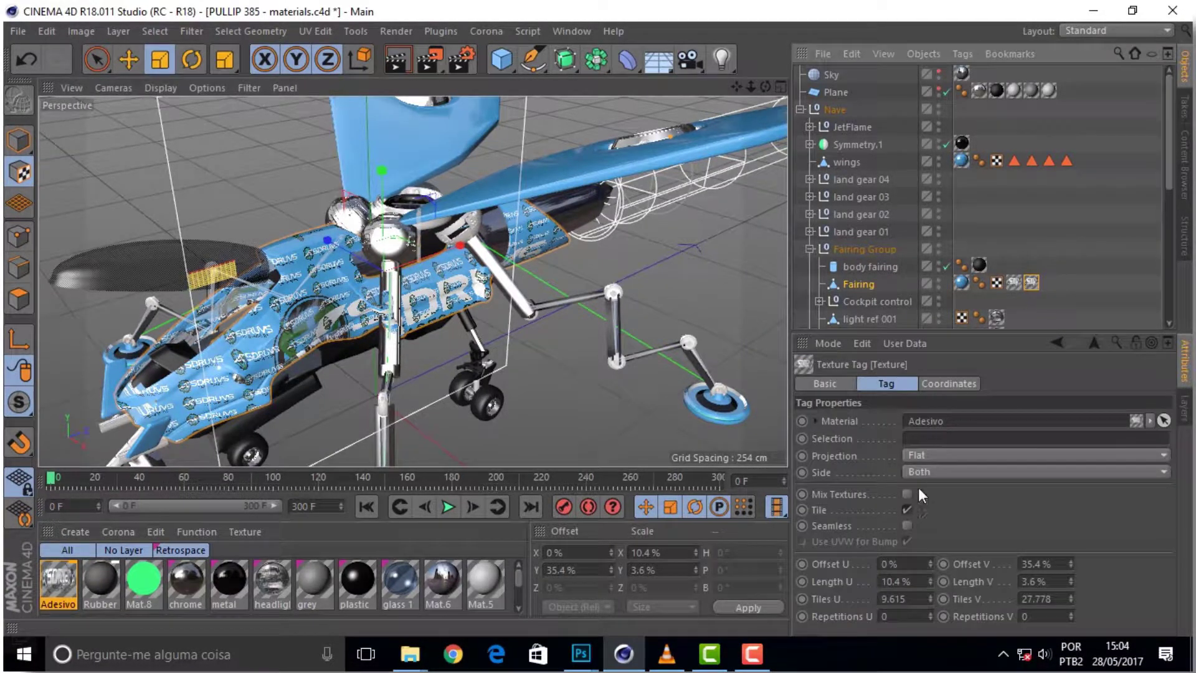
click(905, 510)
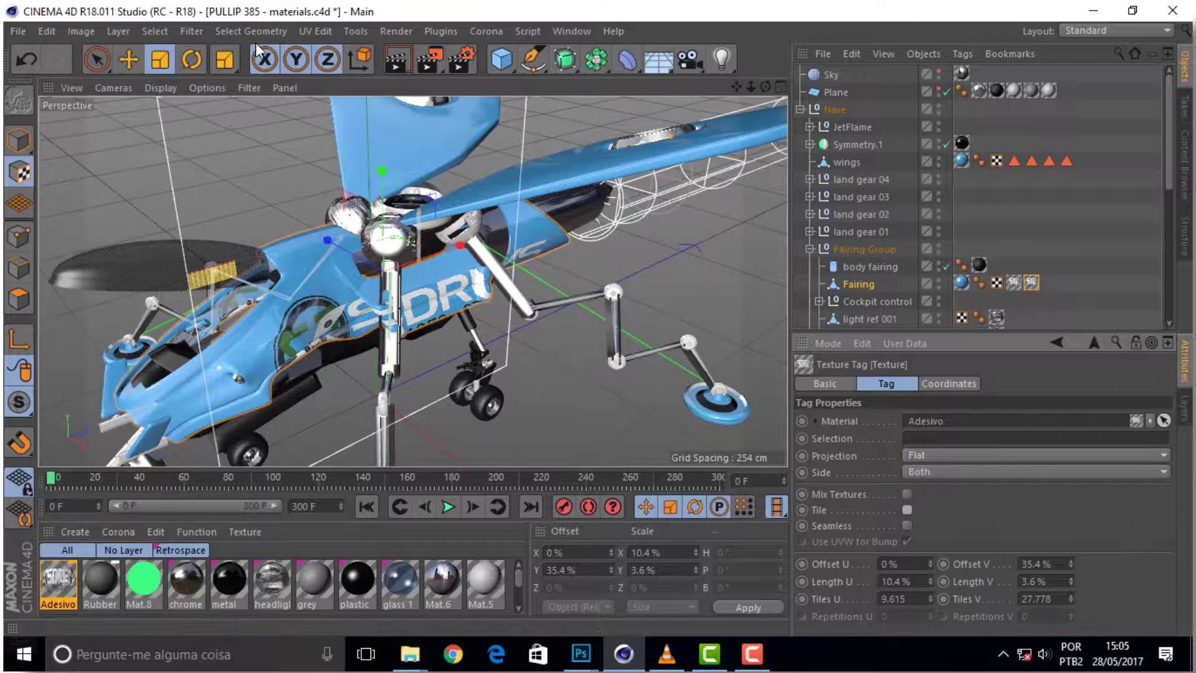
Slide the small logo toward the cockpit and enlarge it to 19.2% by 5.2%.
click(128, 60)
mouse_move(424, 254)
mouse_down()
mouse_move(534, 240)
mouse_move(503, 237)
mouse_up()
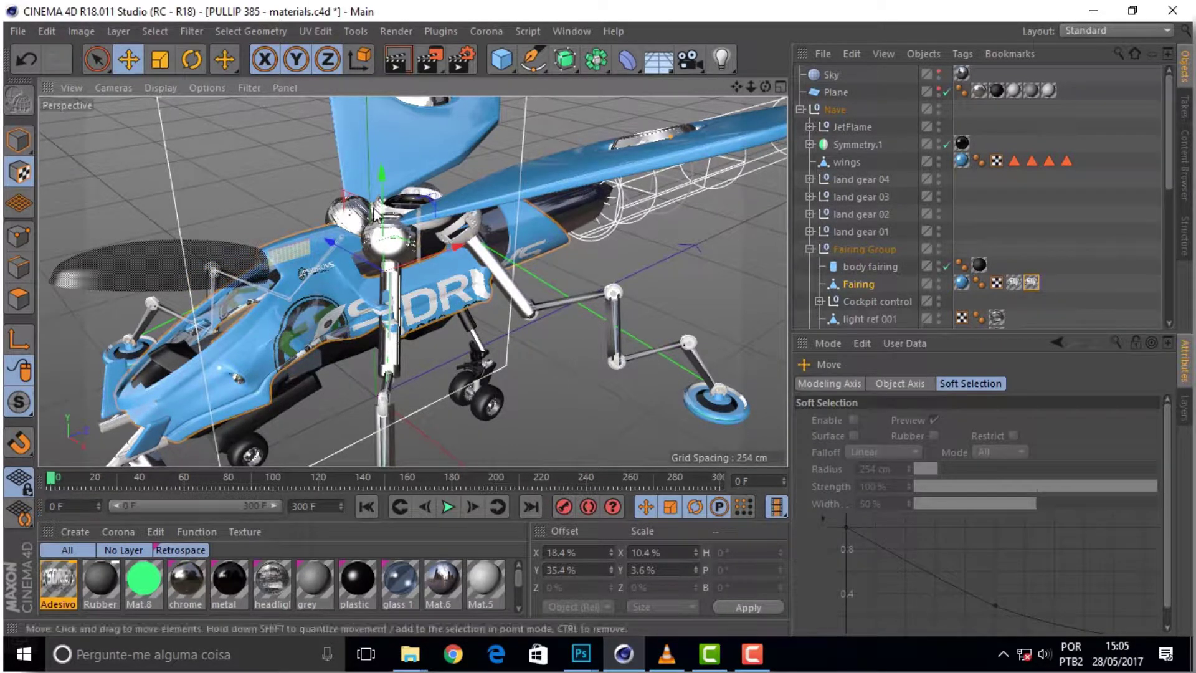
drag(376, 203, 380, 214)
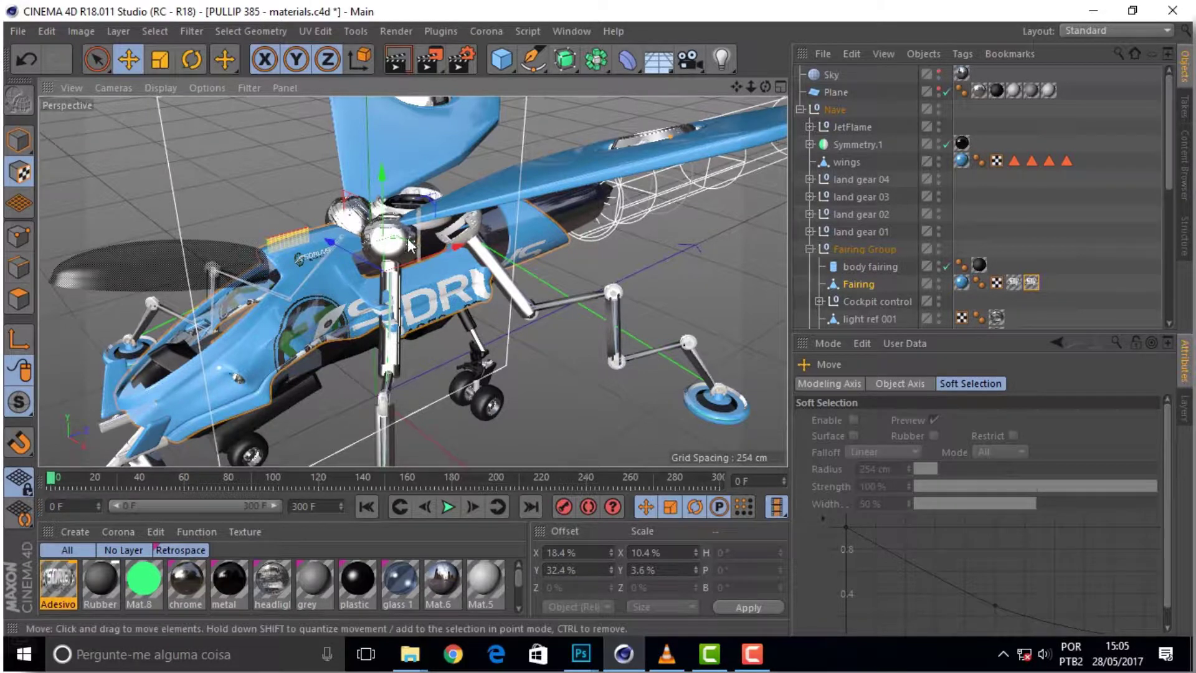
key(t)
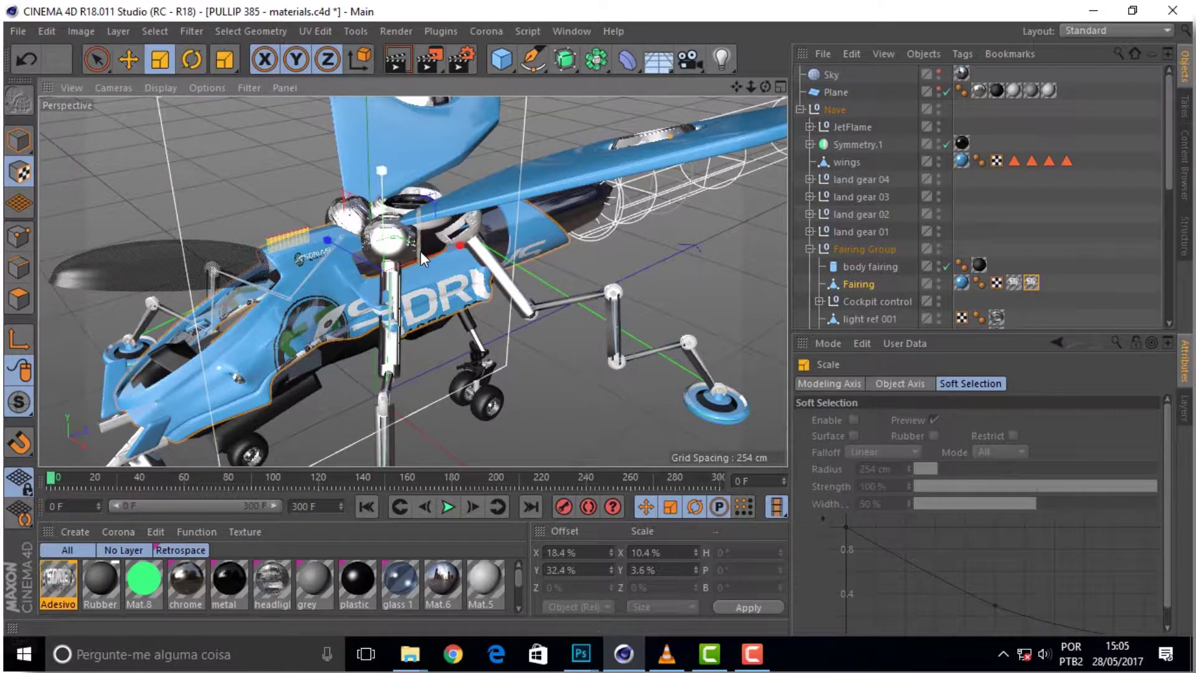
mouse_move(432, 201)
mouse_down()
mouse_move(422, 247)
mouse_move(464, 237)
mouse_up()
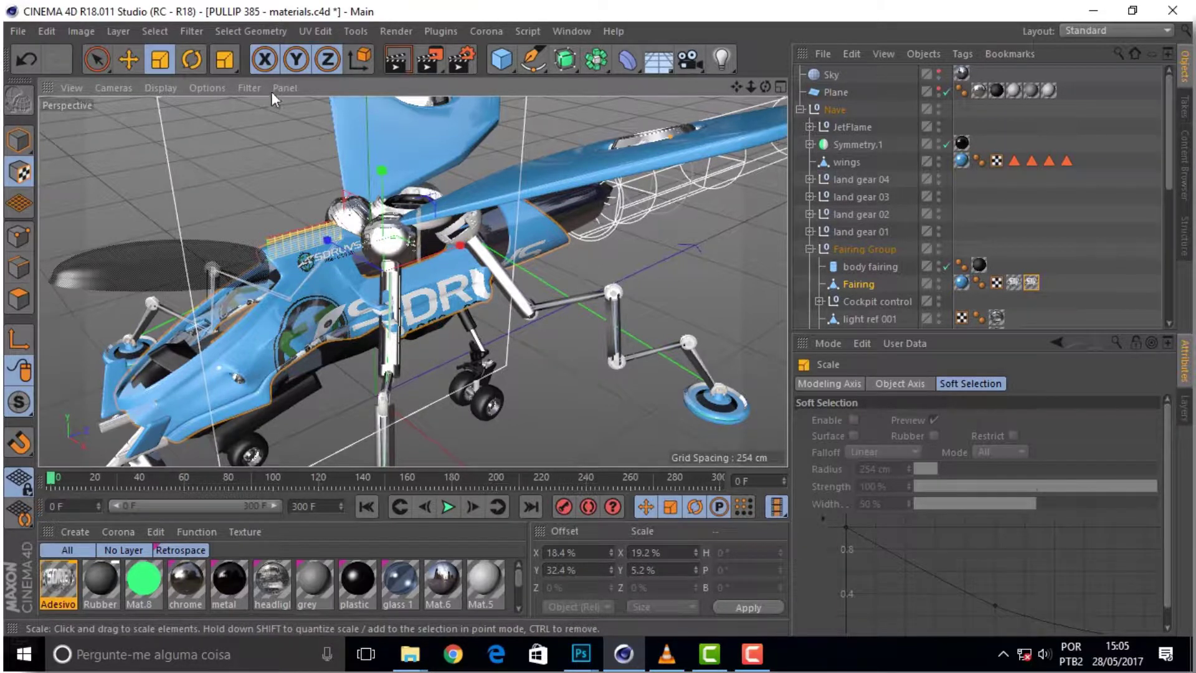
Position the small logo at a 15.4% X, 32.2% Y offset and check the whole aircraft.
click(129, 59)
drag(445, 253, 466, 265)
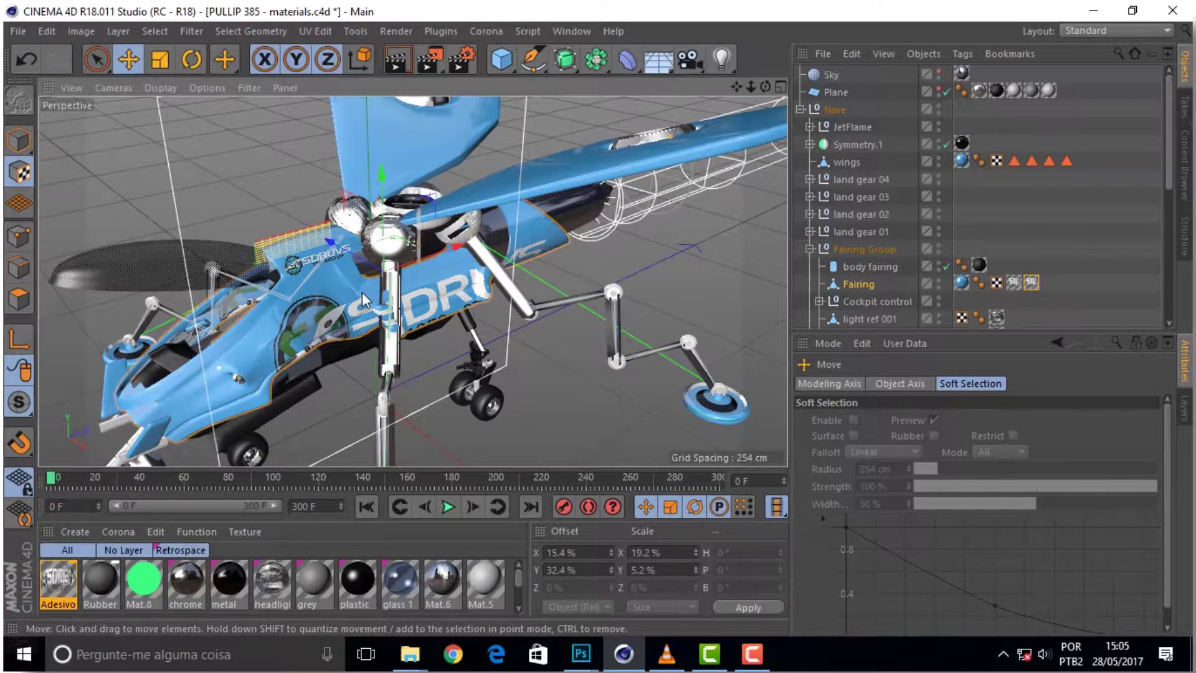
scroll(357, 290, up, 2)
scroll(357, 290, up, 2)
scroll(357, 290, up, 1)
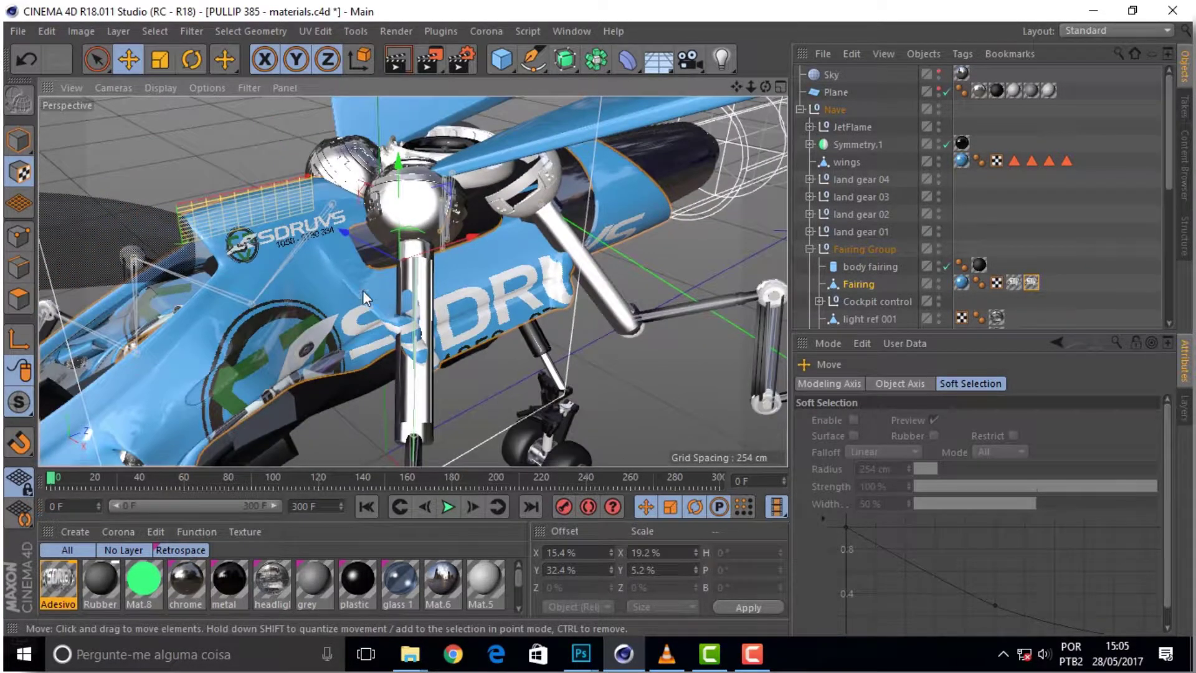
drag(395, 167, 395, 169)
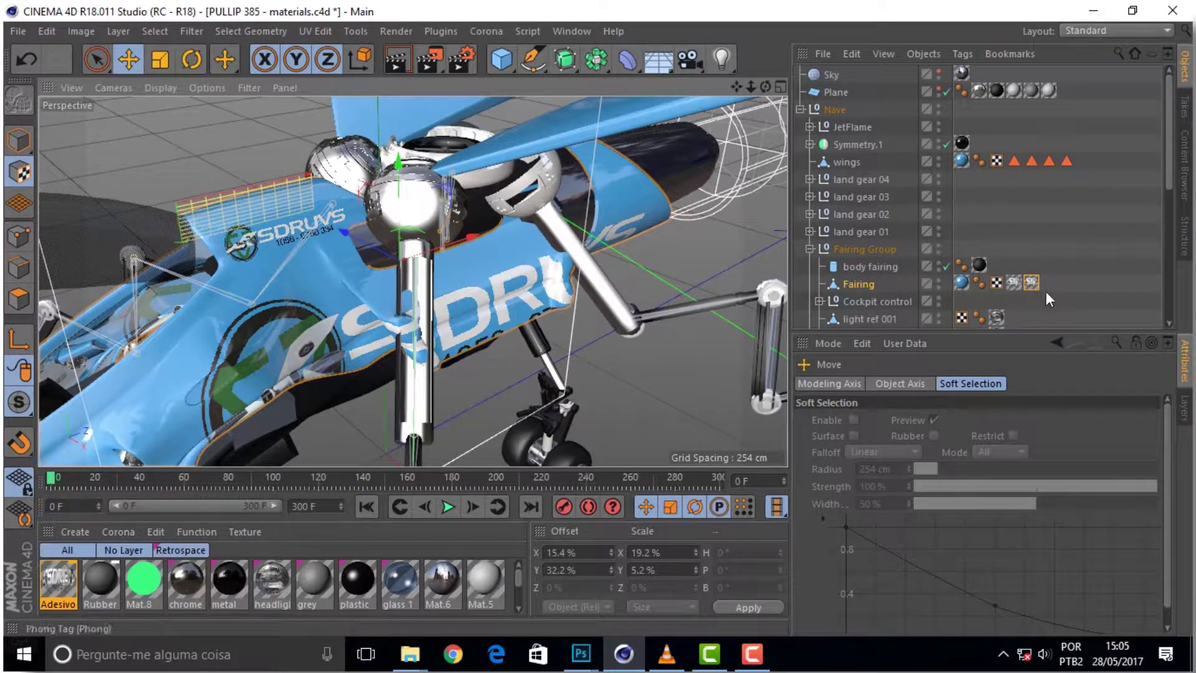
mouse_move(766, 87)
mouse_down()
mouse_move(748, 93)
mouse_move(766, 87)
mouse_up()
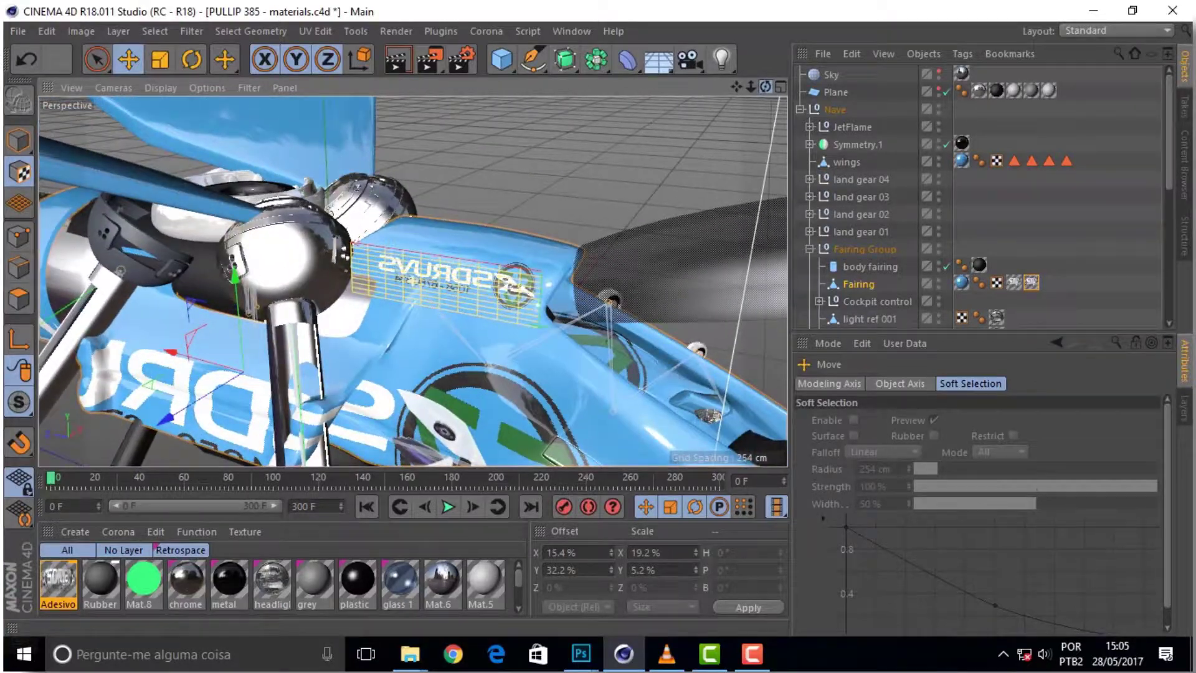
drag(765, 86, 766, 87)
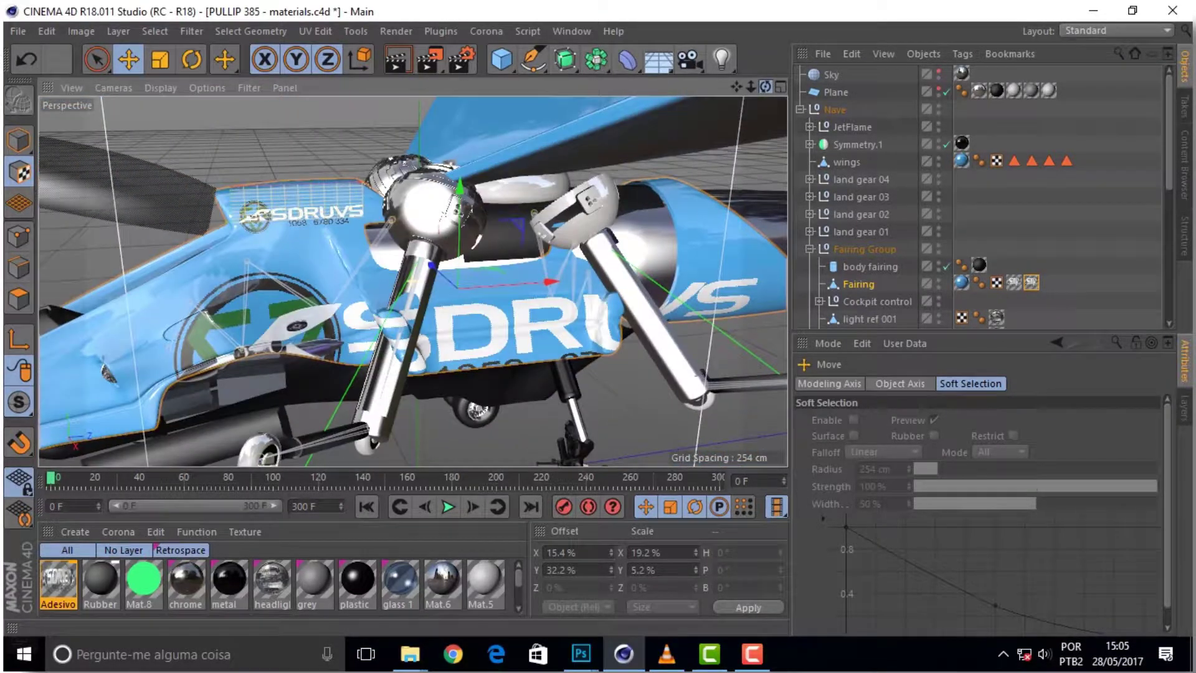
scroll(440, 284, up, 3)
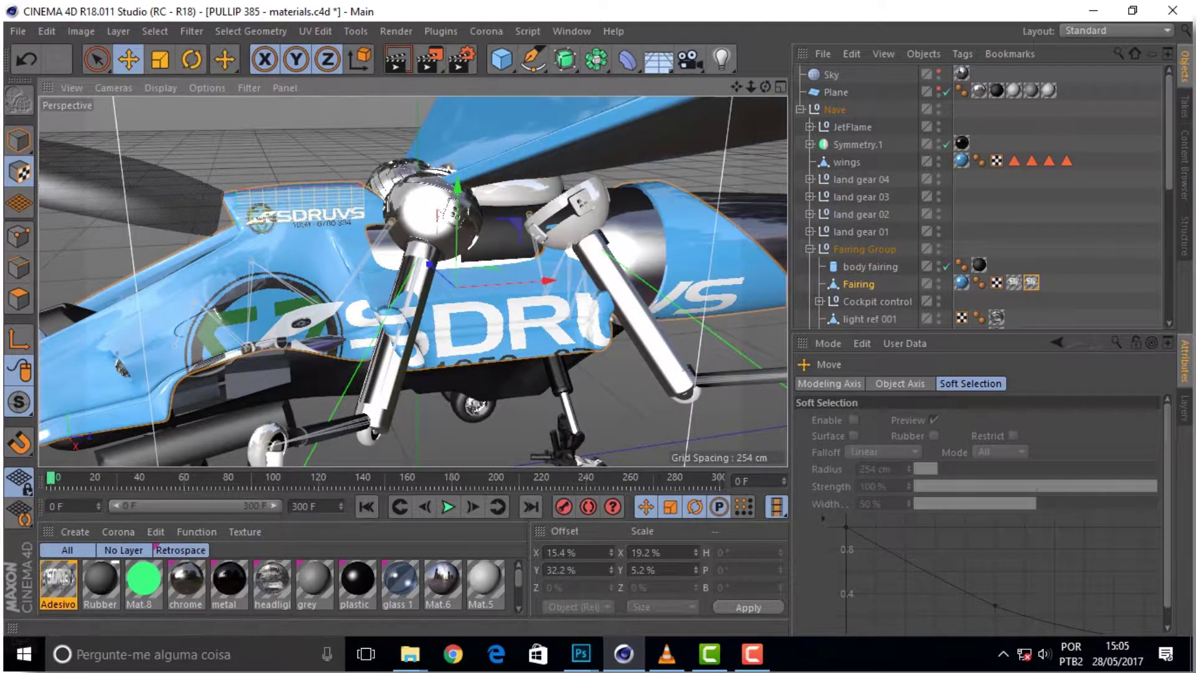
click(1128, 30)
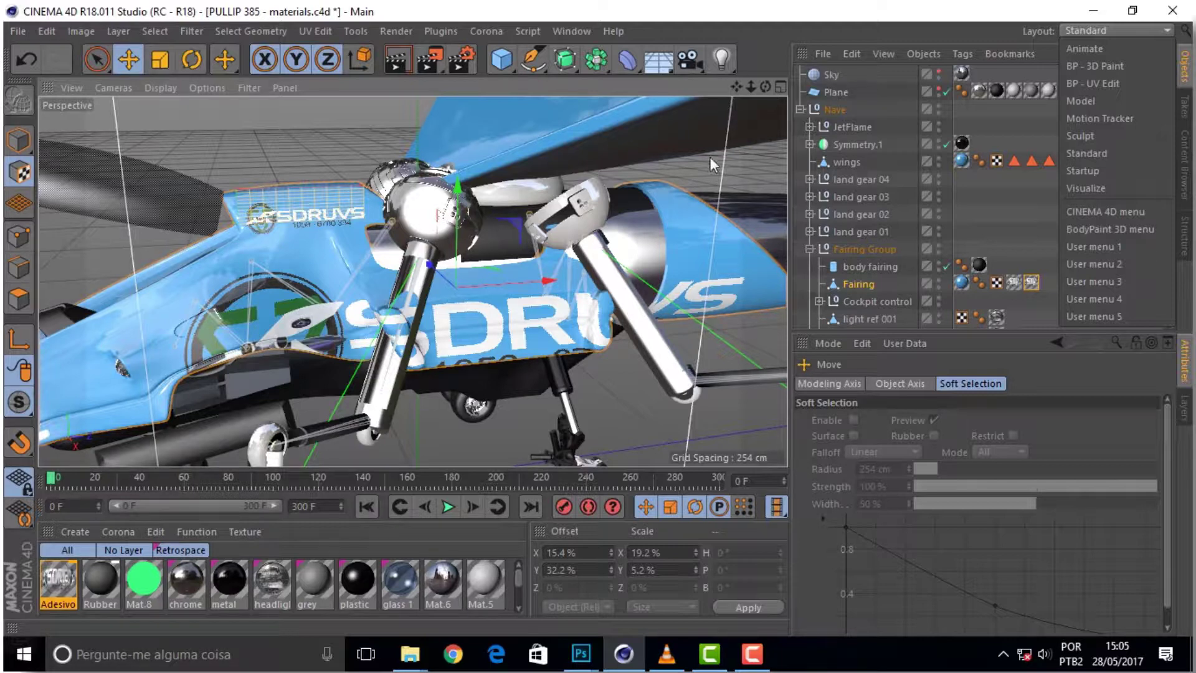
click(937, 23)
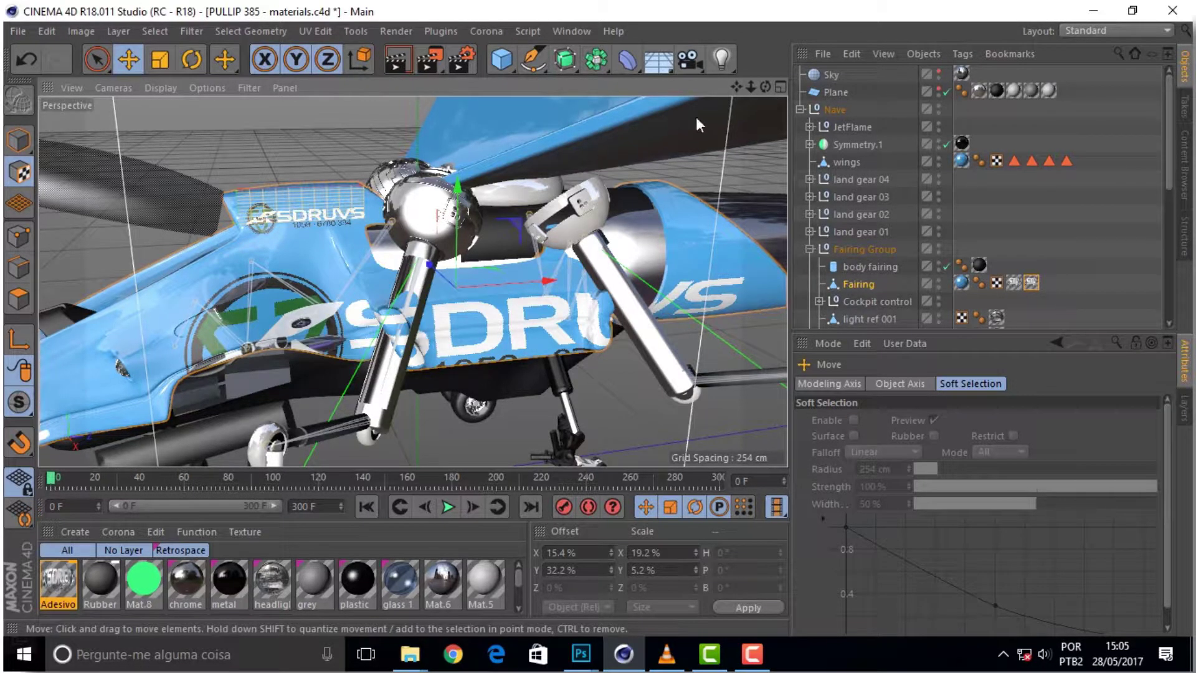
mouse_move(765, 87)
mouse_down()
mouse_move(723, 94)
mouse_move(442, 230)
mouse_up()
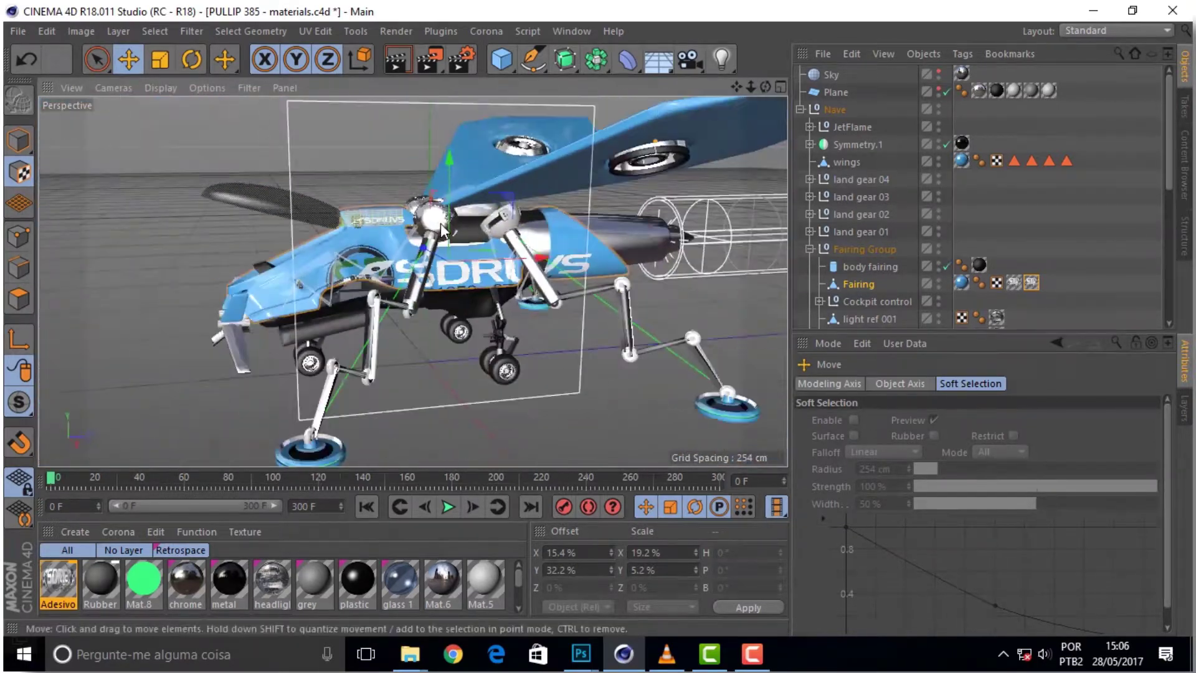
scroll(442, 230, up, 2)
drag(766, 87, 765, 87)
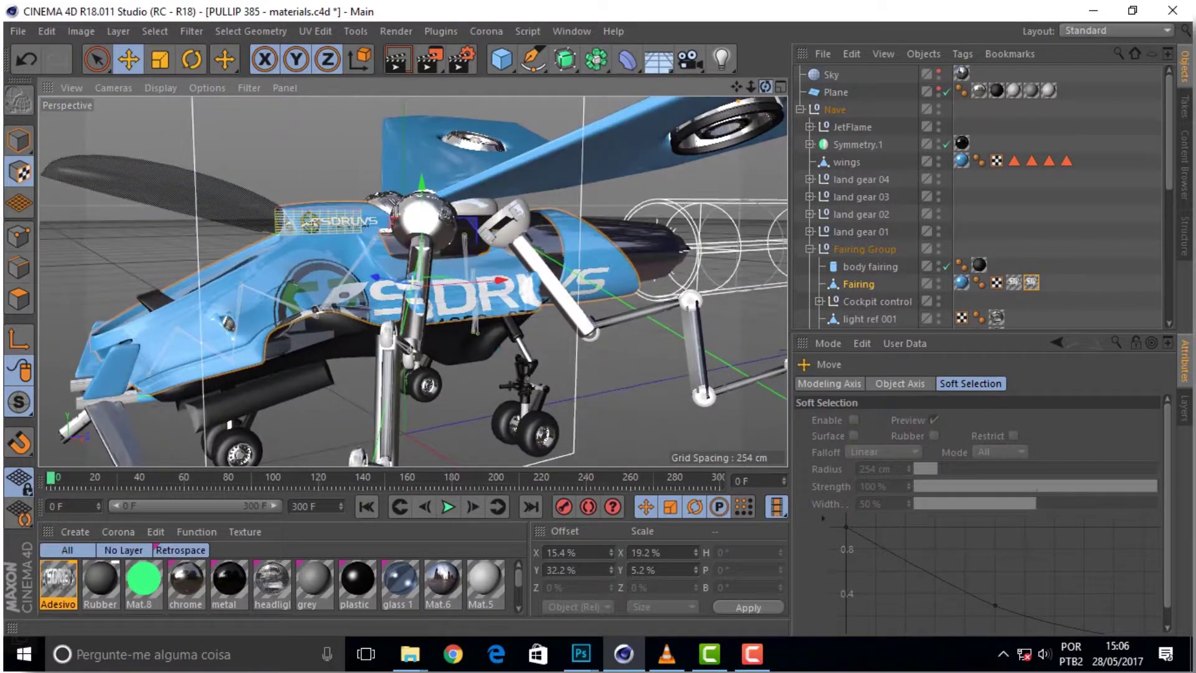
scroll(394, 307, up, 3)
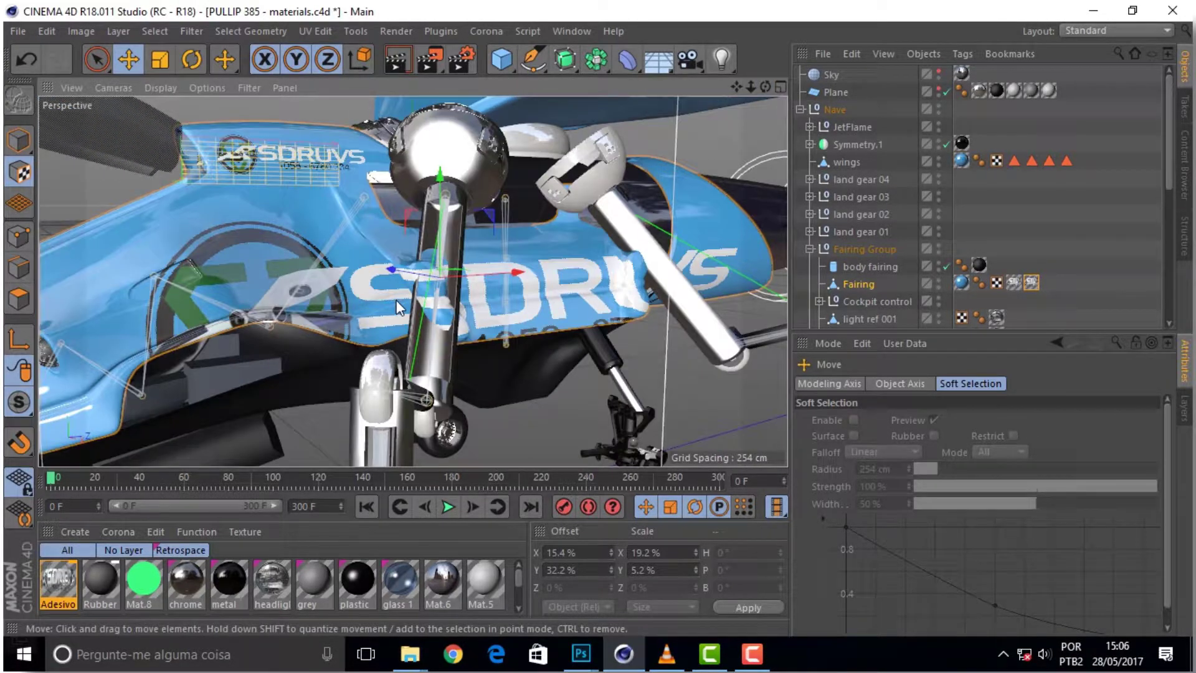
scroll(521, 312, down, 5)
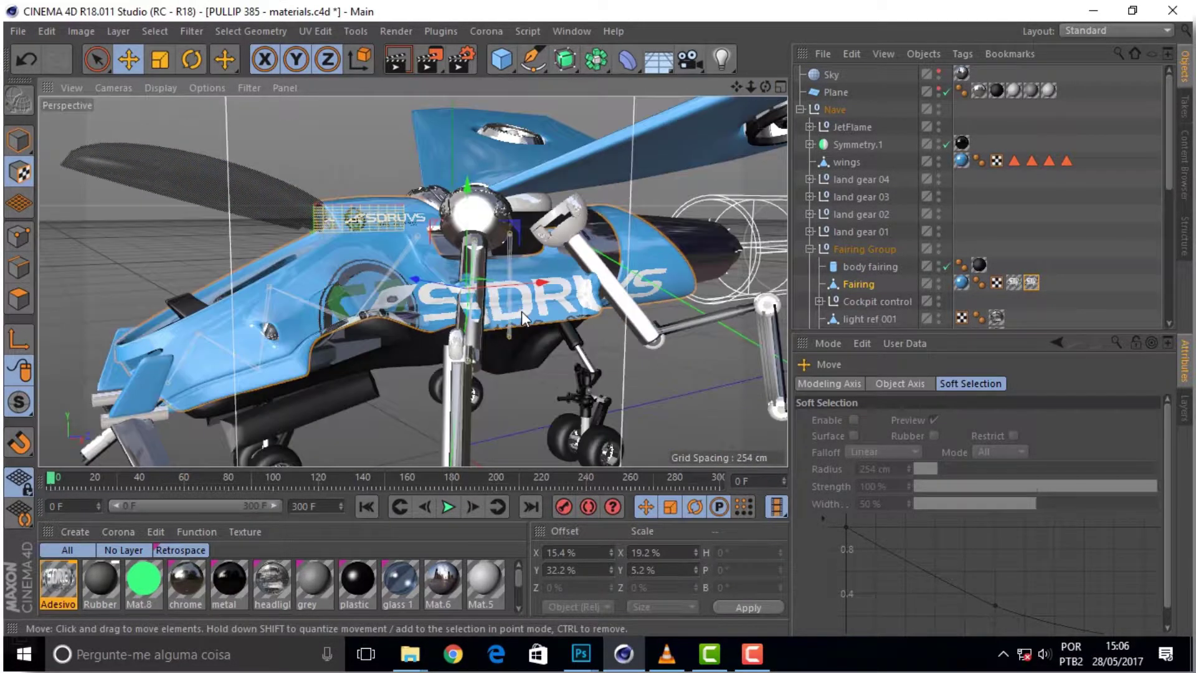
scroll(521, 312, up, 5)
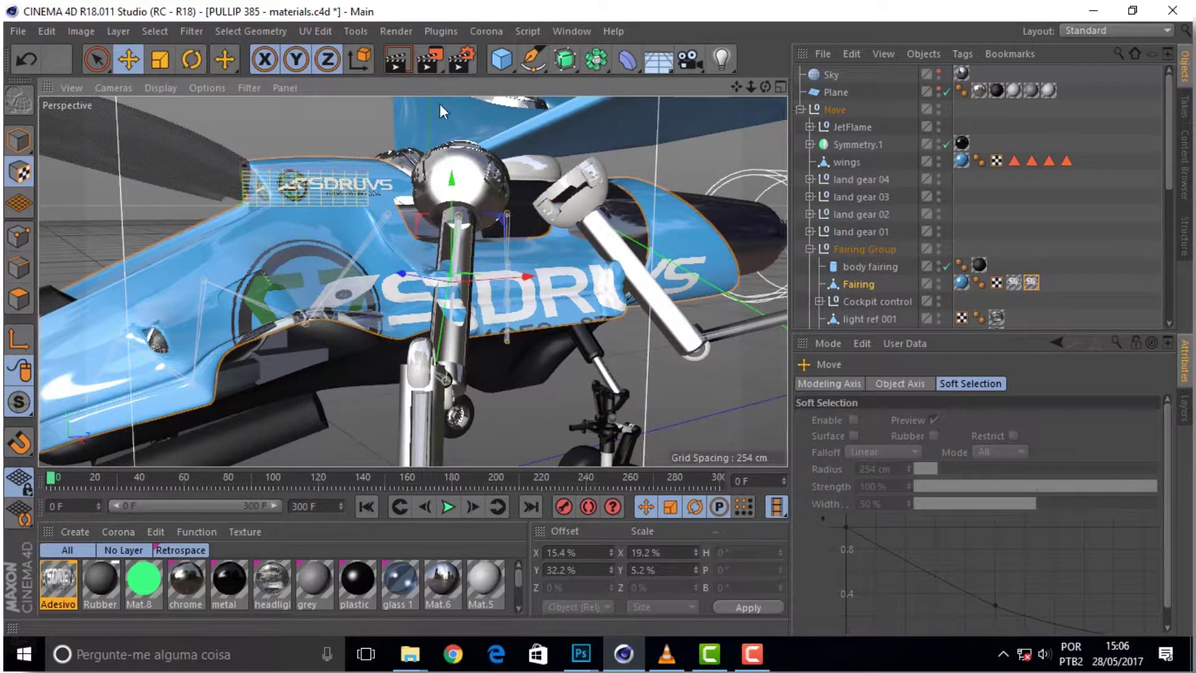
click(429, 59)
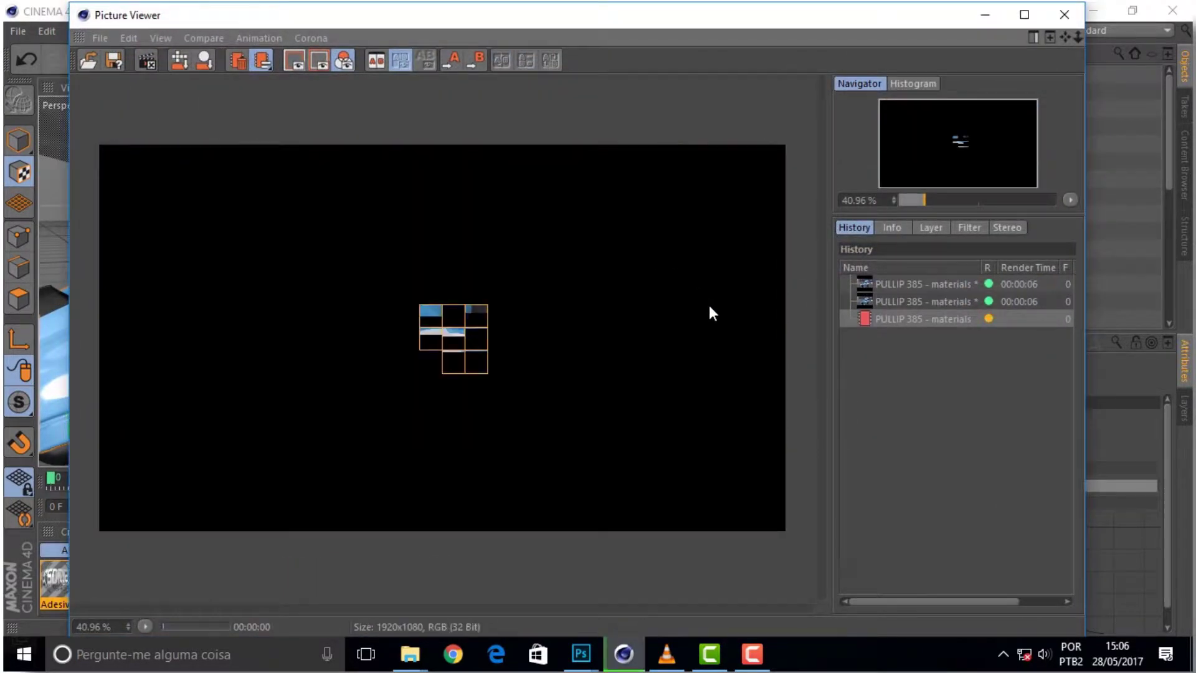